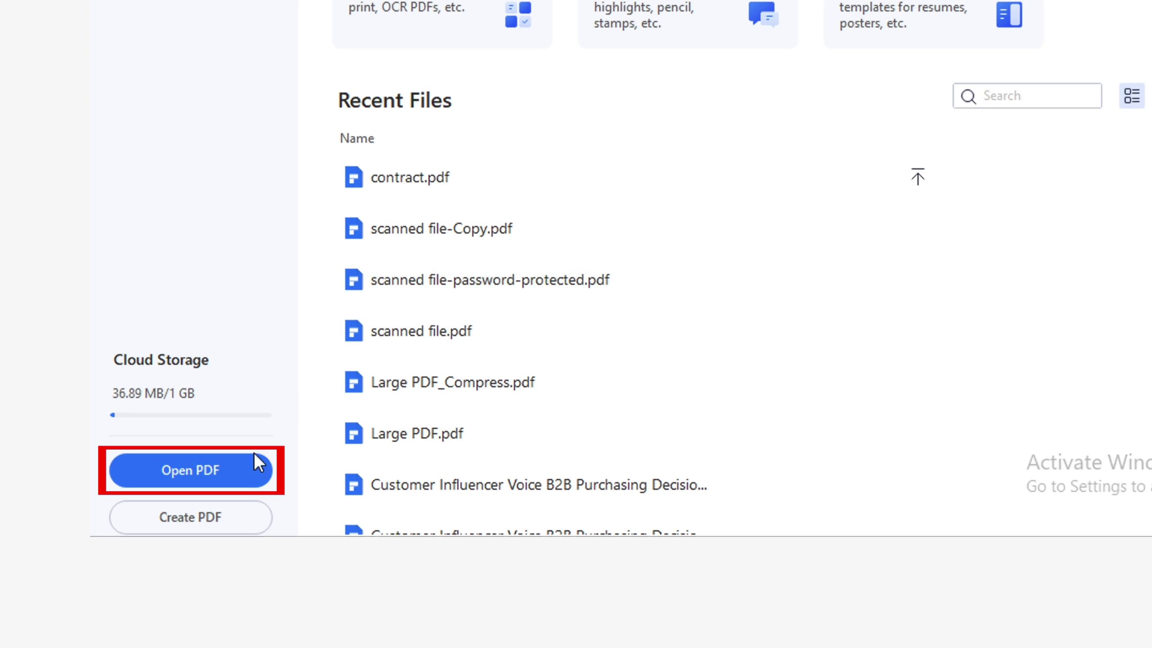
Open scanned file.pdf.
click(252, 464)
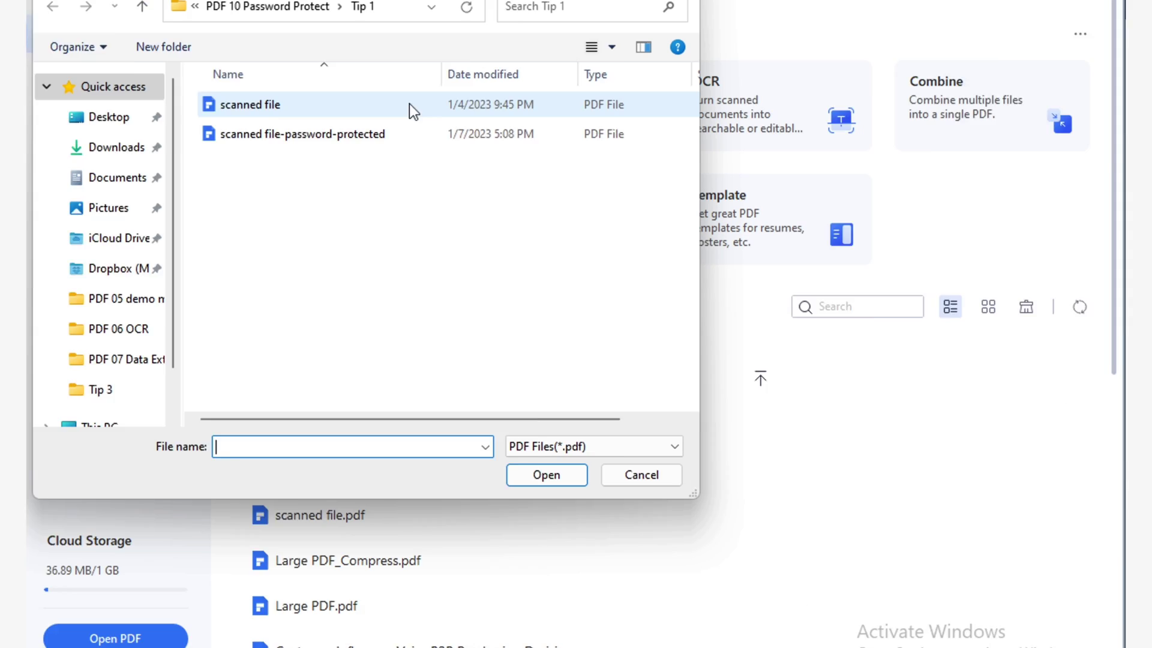
click(435, 138)
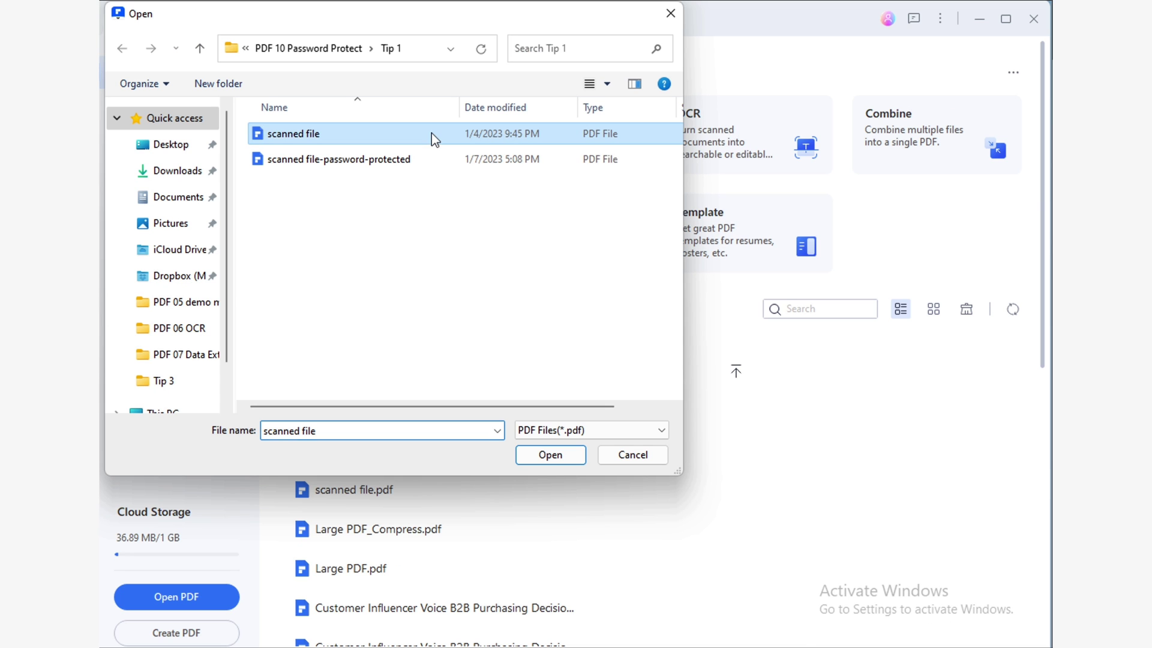
click(561, 455)
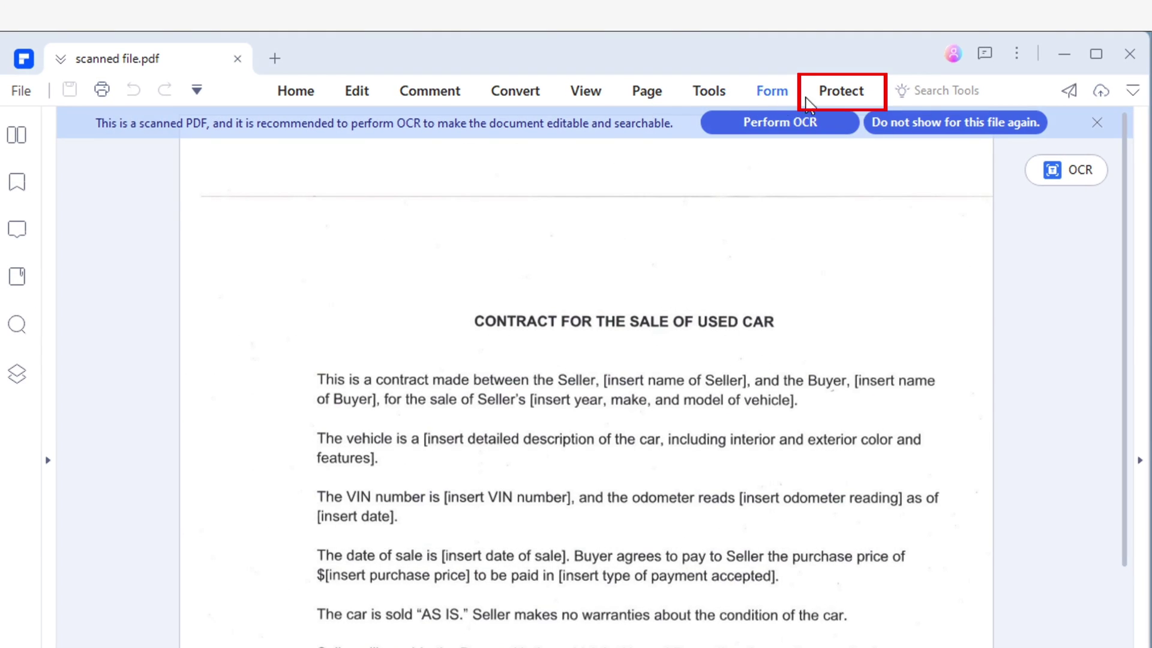
Add an open password to the contract, keeping 128-bit AES encryption.
click(795, 51)
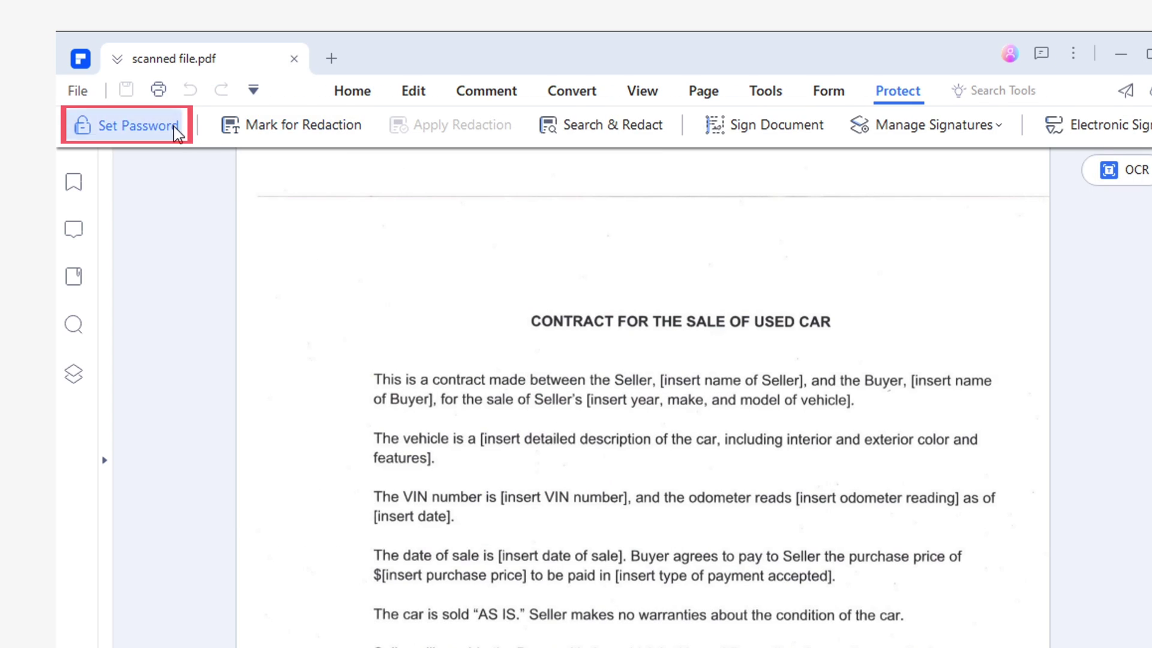
click(225, 126)
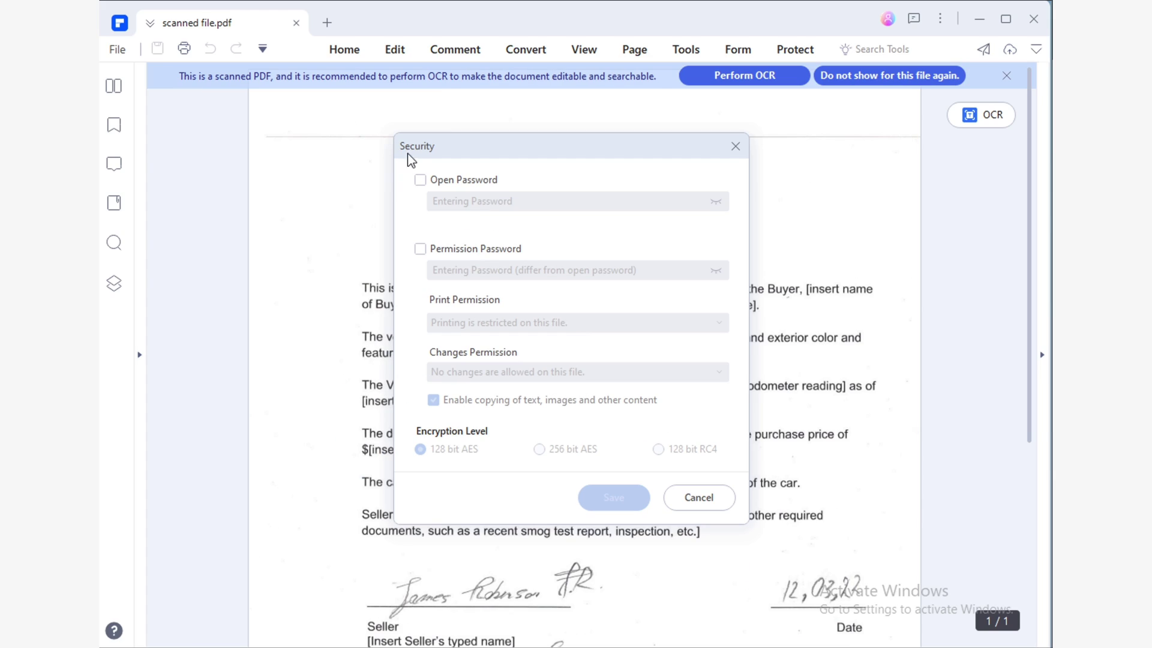
click(436, 181)
click(458, 201)
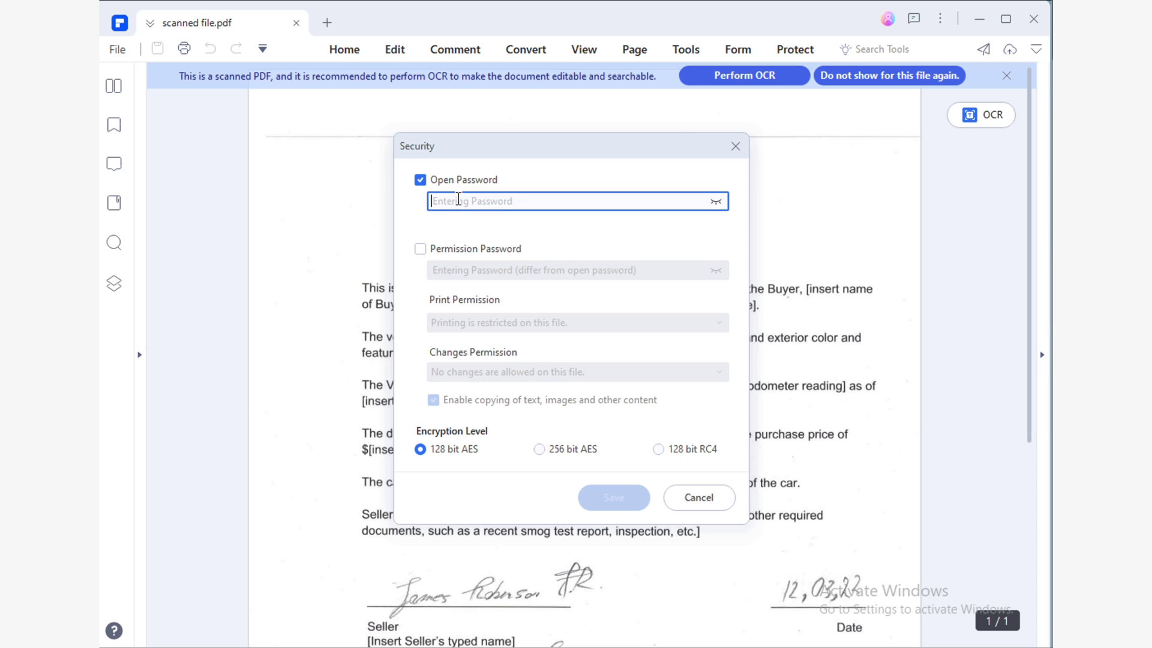
text(12)
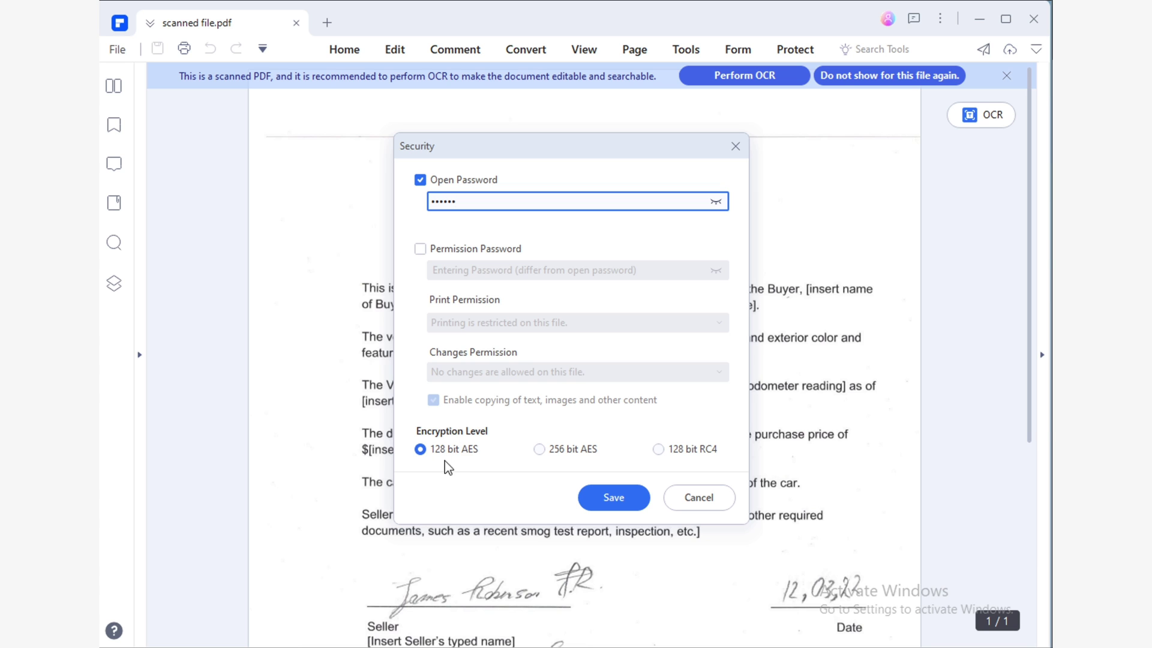
click(616, 497)
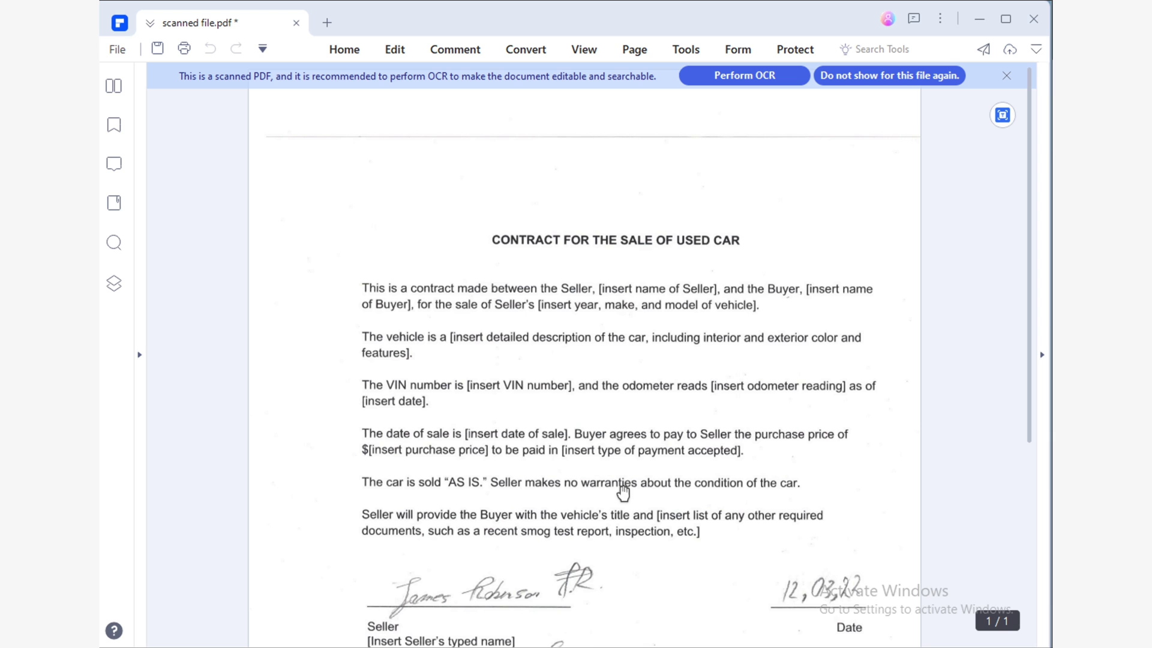
Save the protected contract as scanned file-Copy.
click(117, 49)
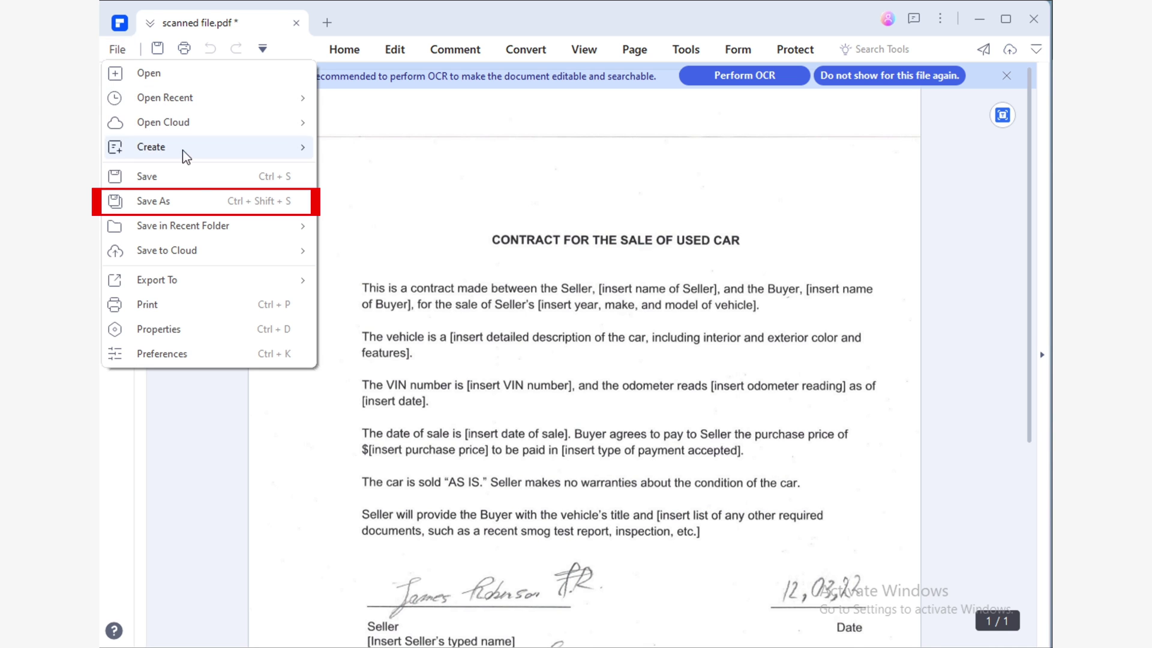
click(203, 200)
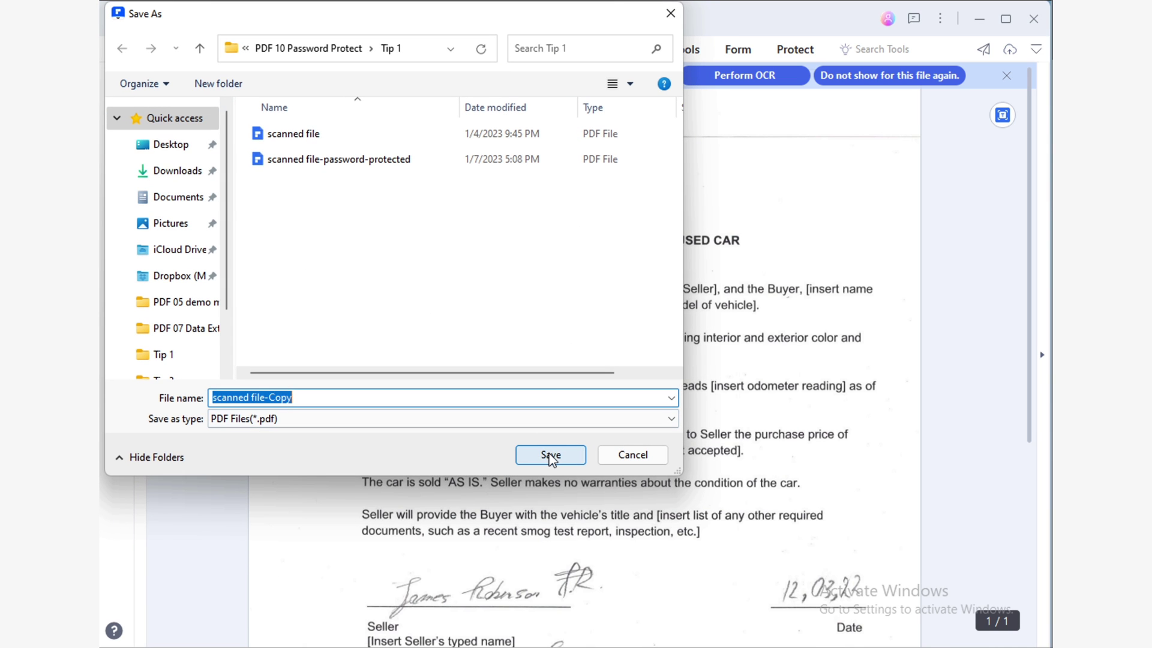
click(551, 456)
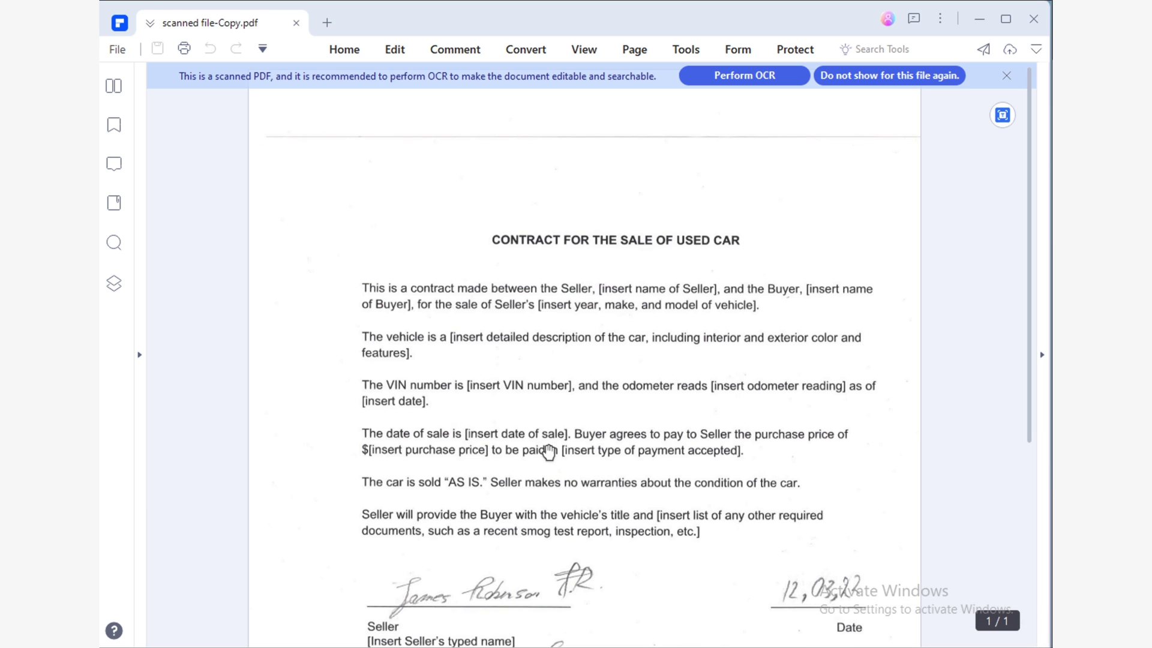
Close the document, reopen scanned file-Copy.pdf and unlock it with its open password.
click(294, 23)
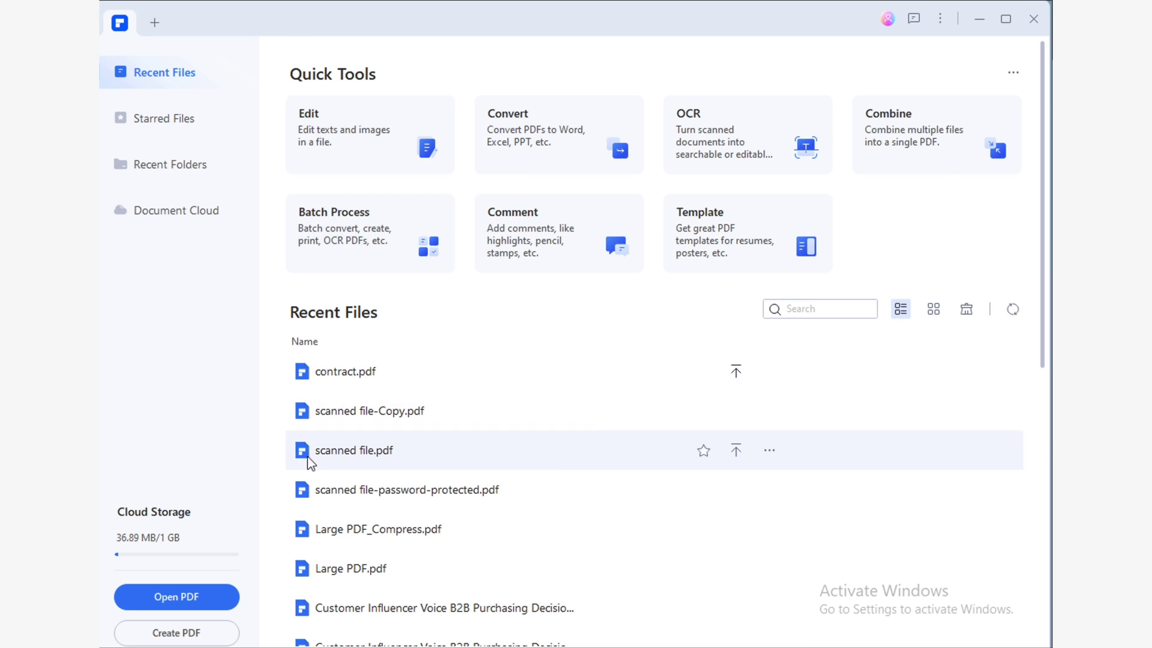
click(221, 591)
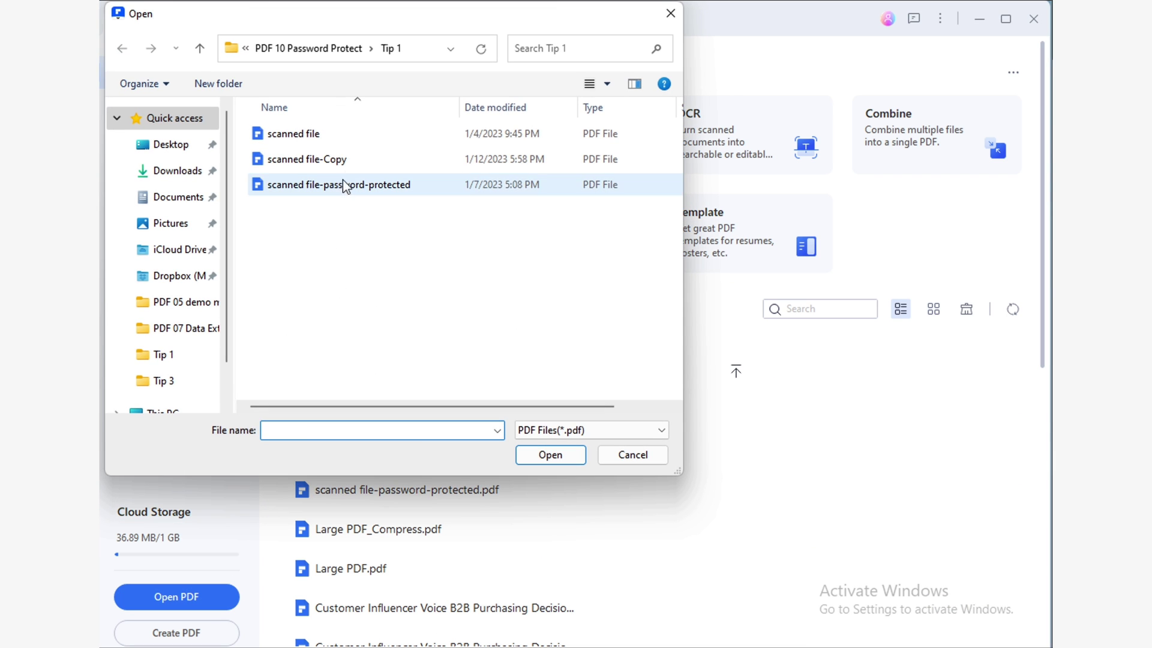
click(372, 162)
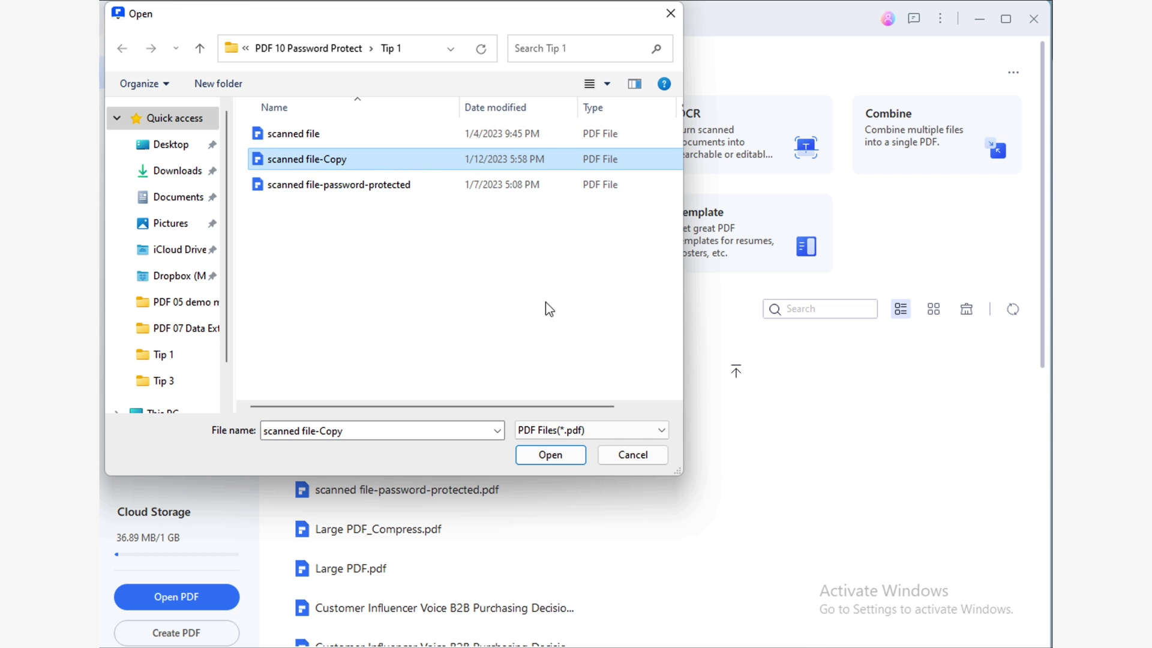
click(561, 459)
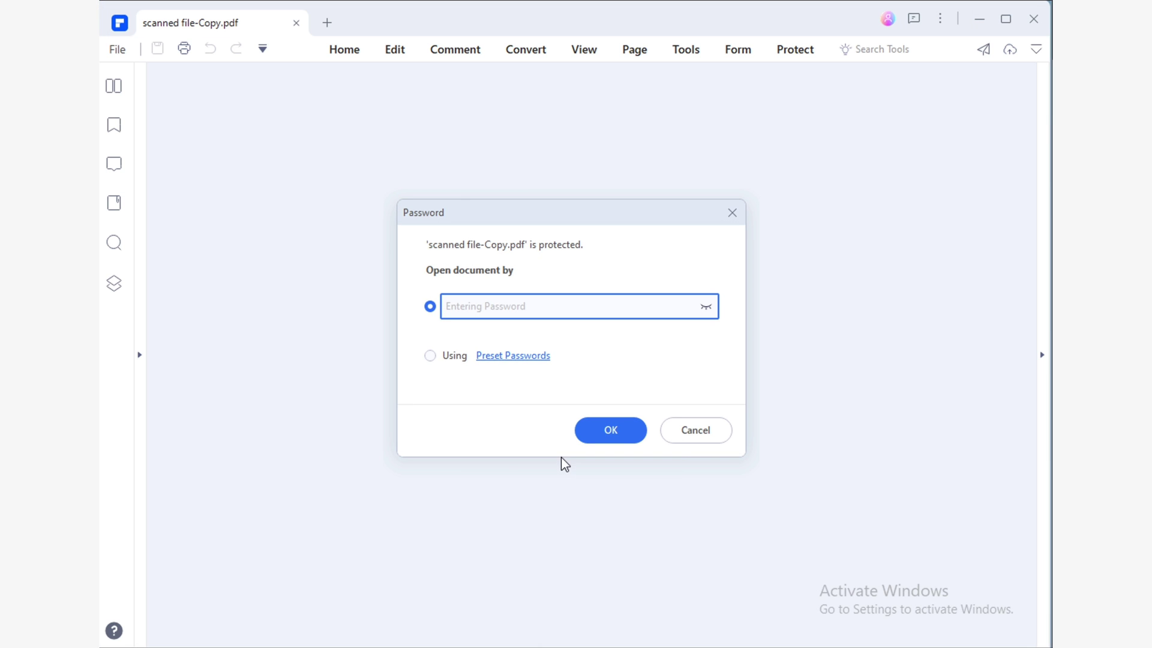
text(123456)
key(Return)
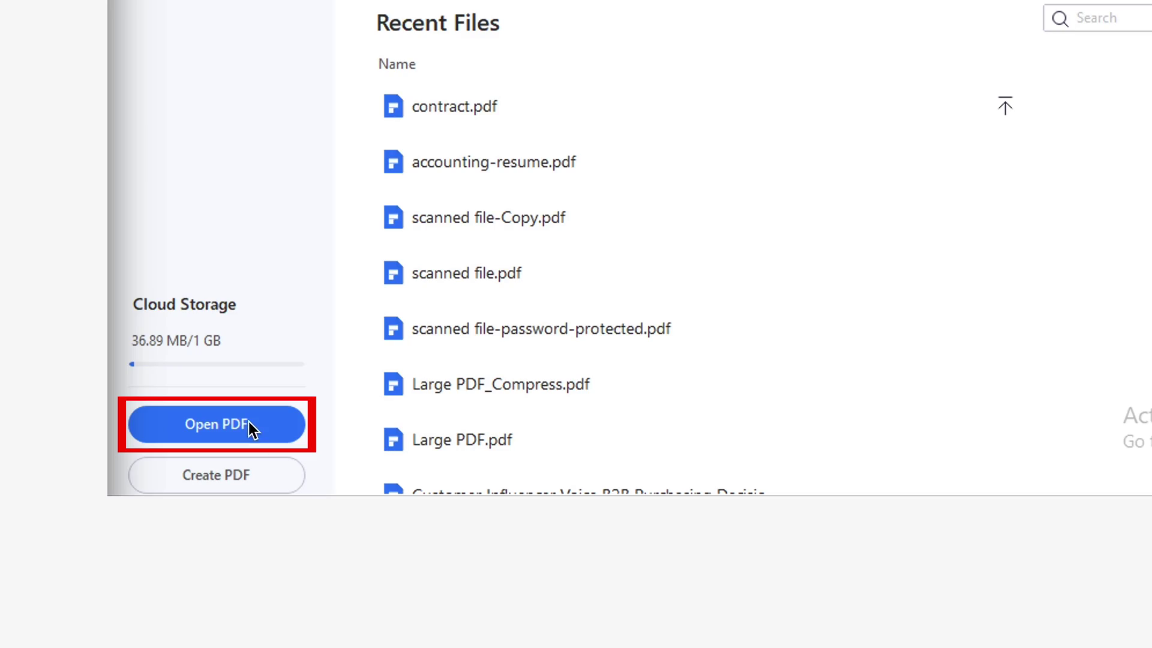
Open accounting-resume.pdf.
click(248, 423)
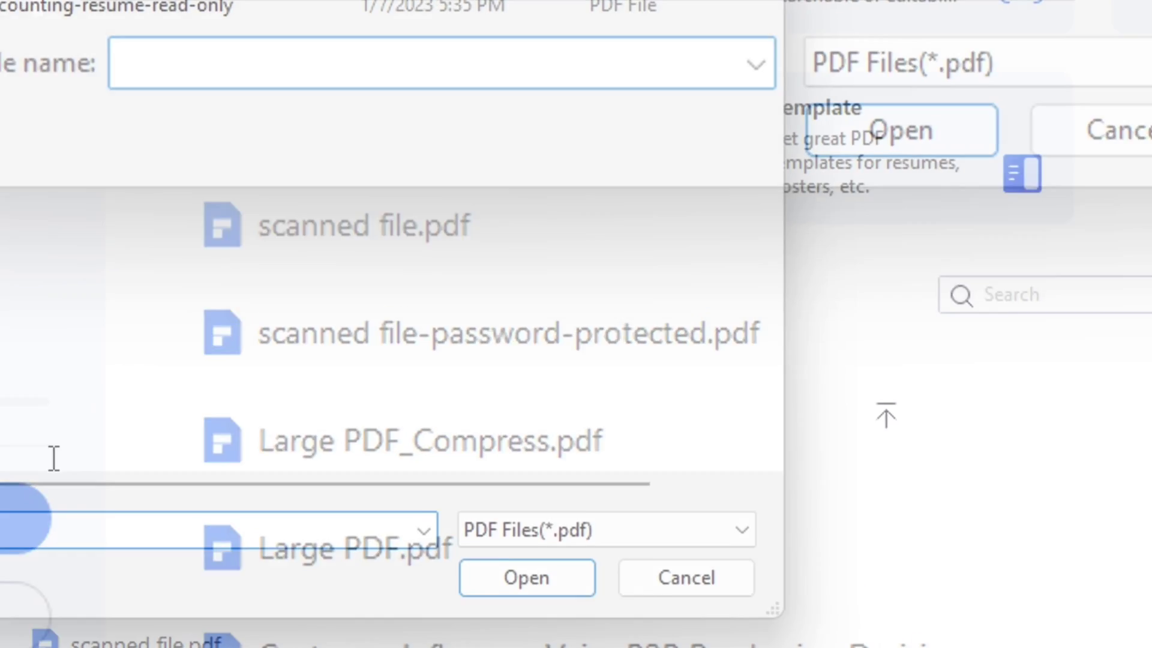
click(352, 138)
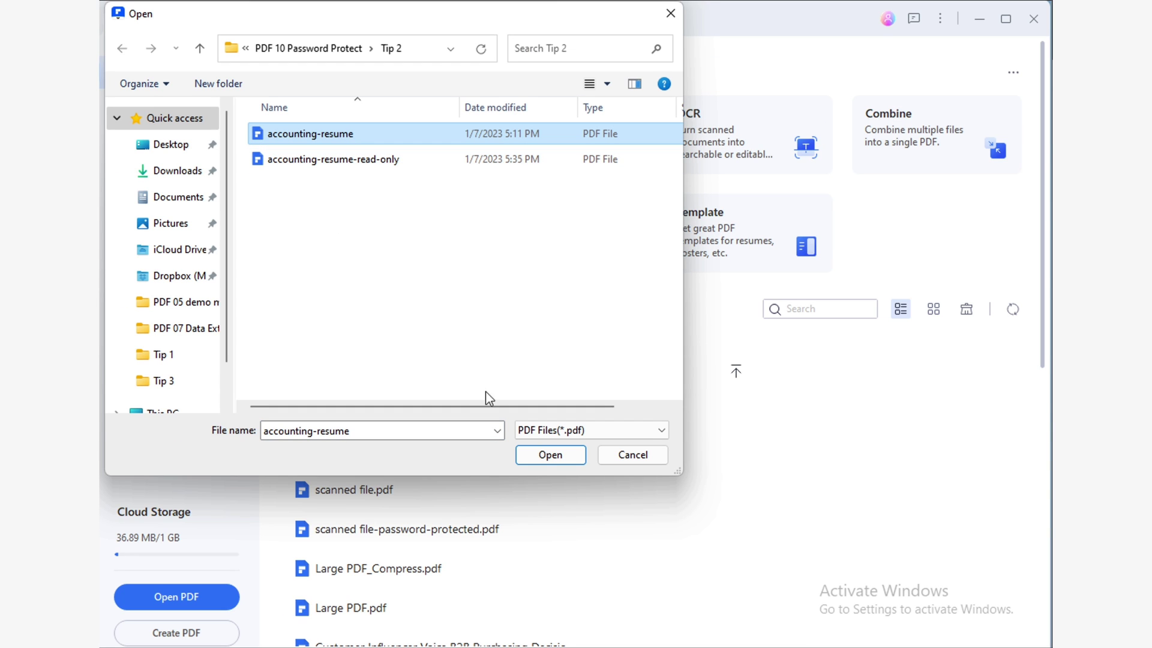
click(555, 456)
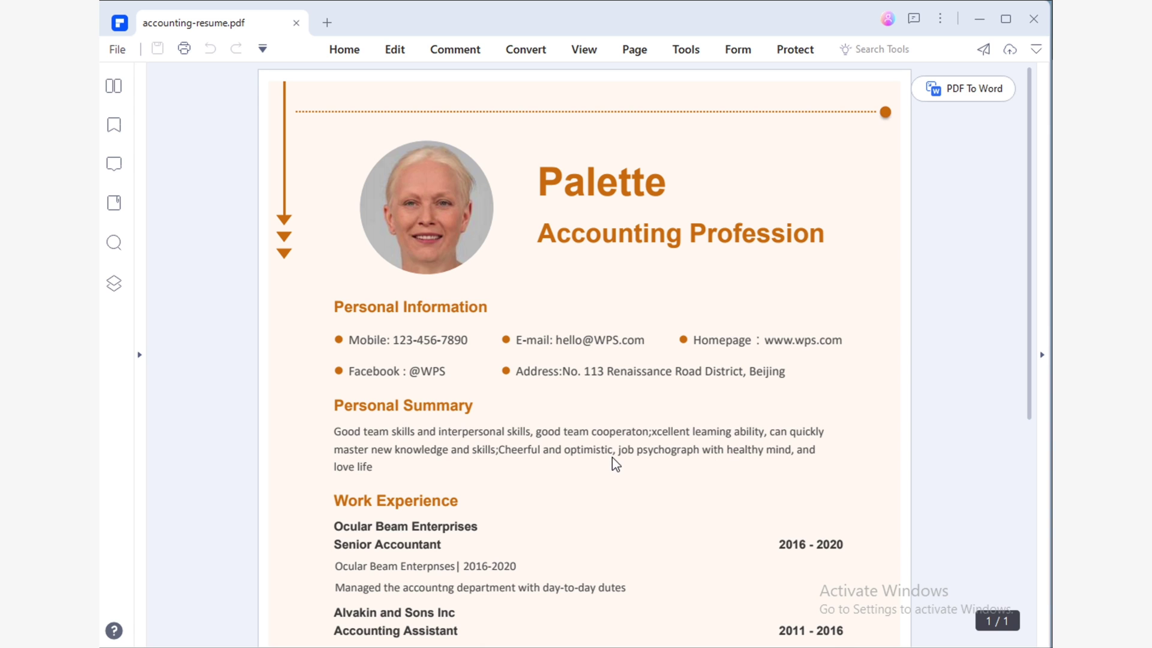
Add a permission password to the resume that blocks printing and allows no changes.
click(813, 57)
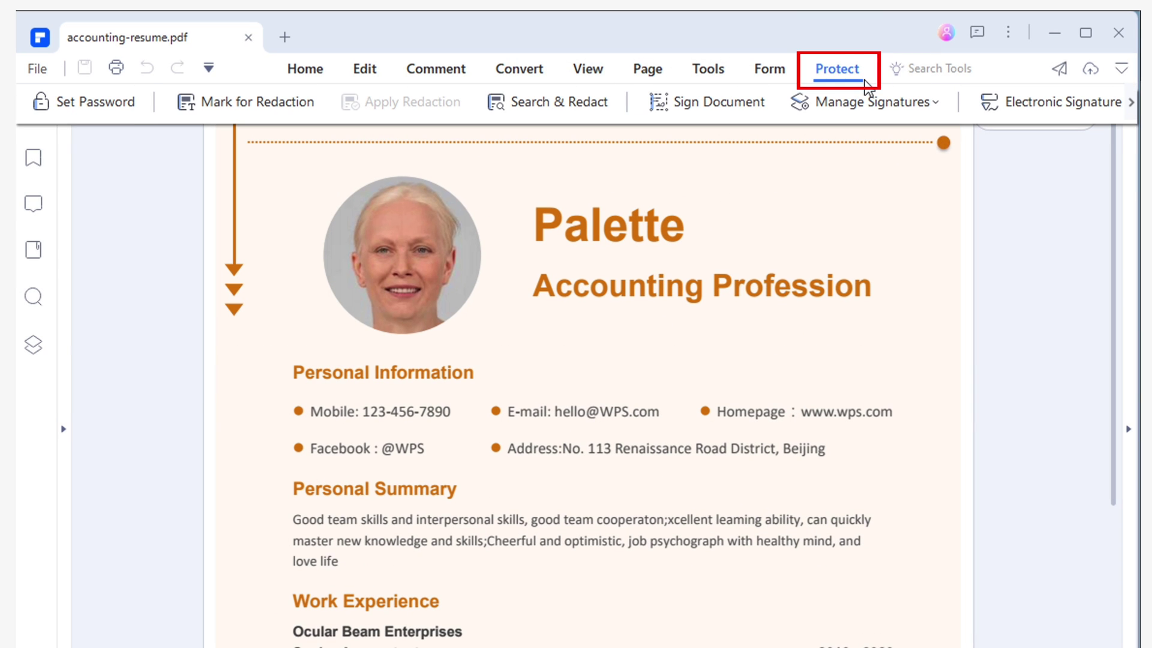
click(126, 112)
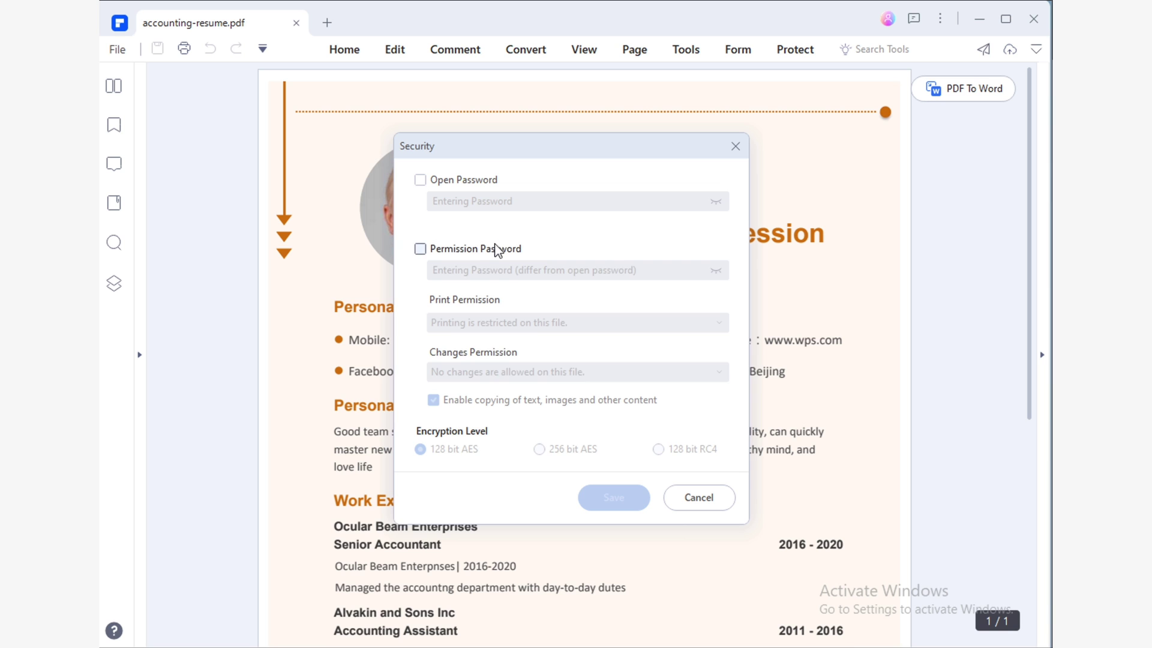
click(496, 249)
click(504, 270)
text(123456)
click(531, 323)
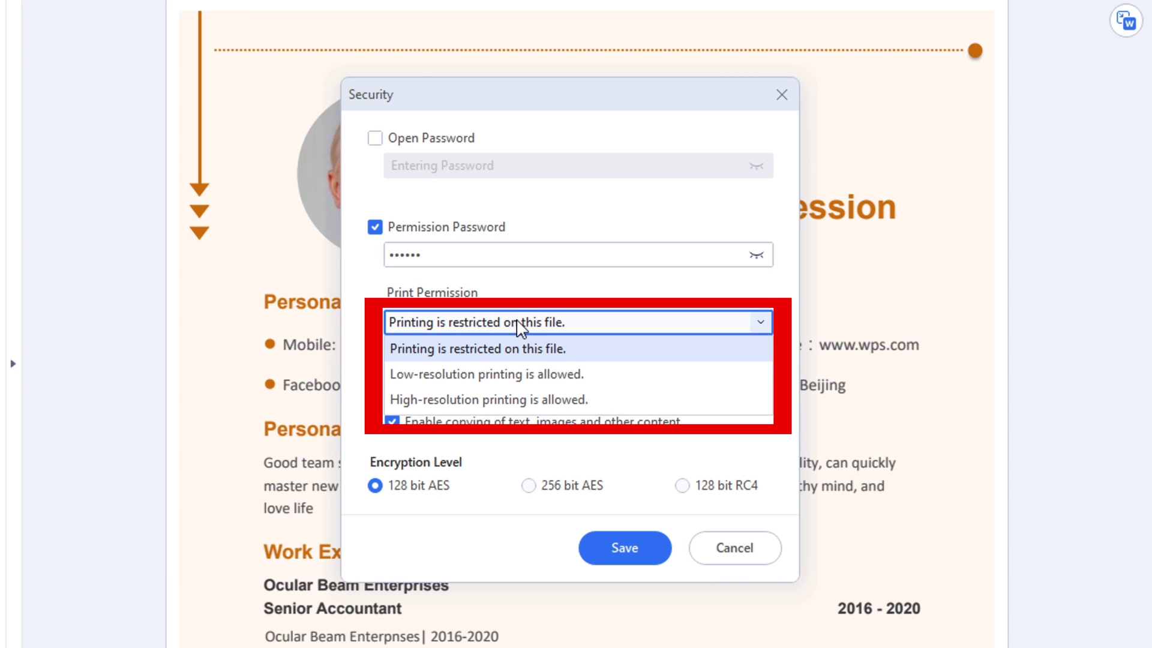
click(520, 324)
click(539, 387)
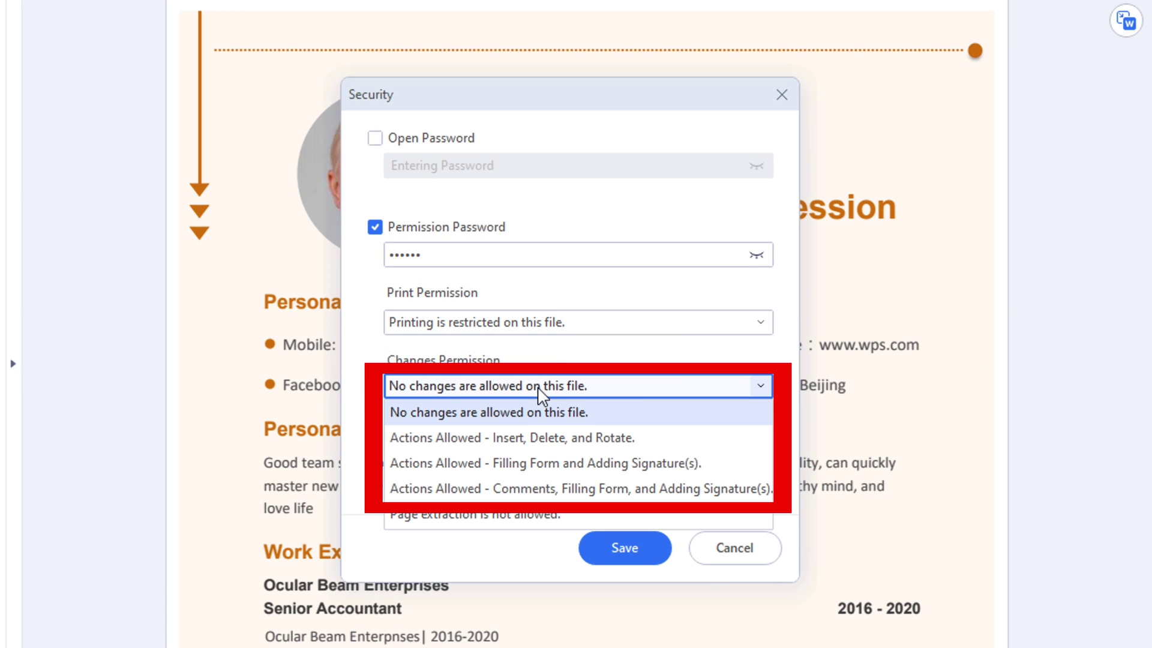
click(554, 362)
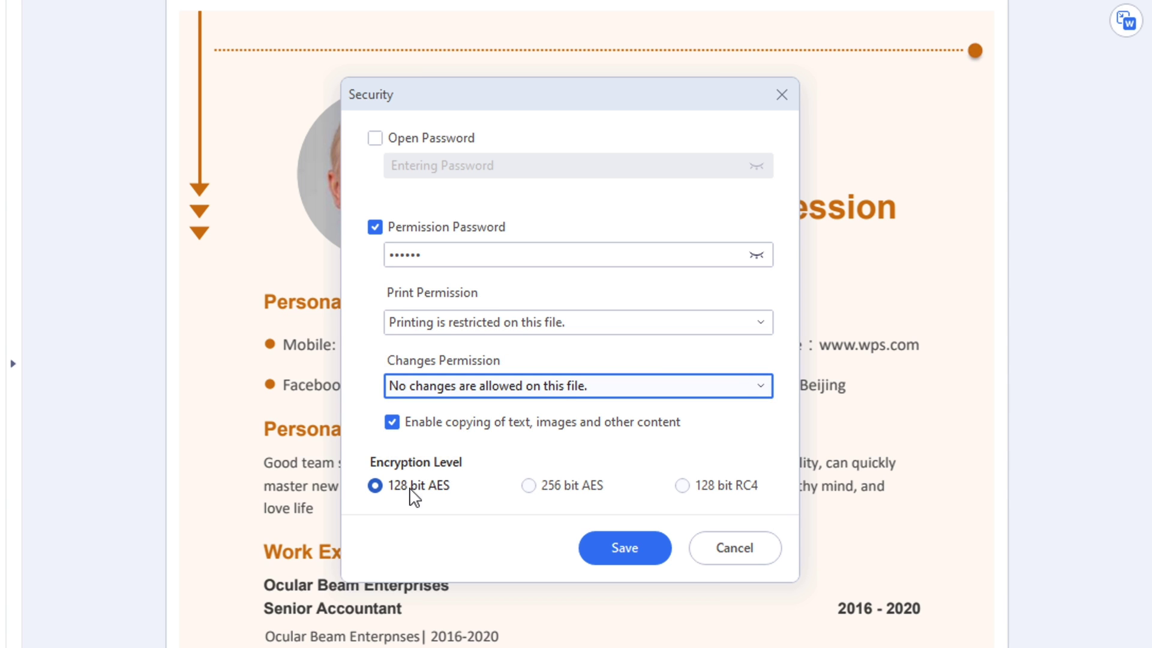
click(657, 547)
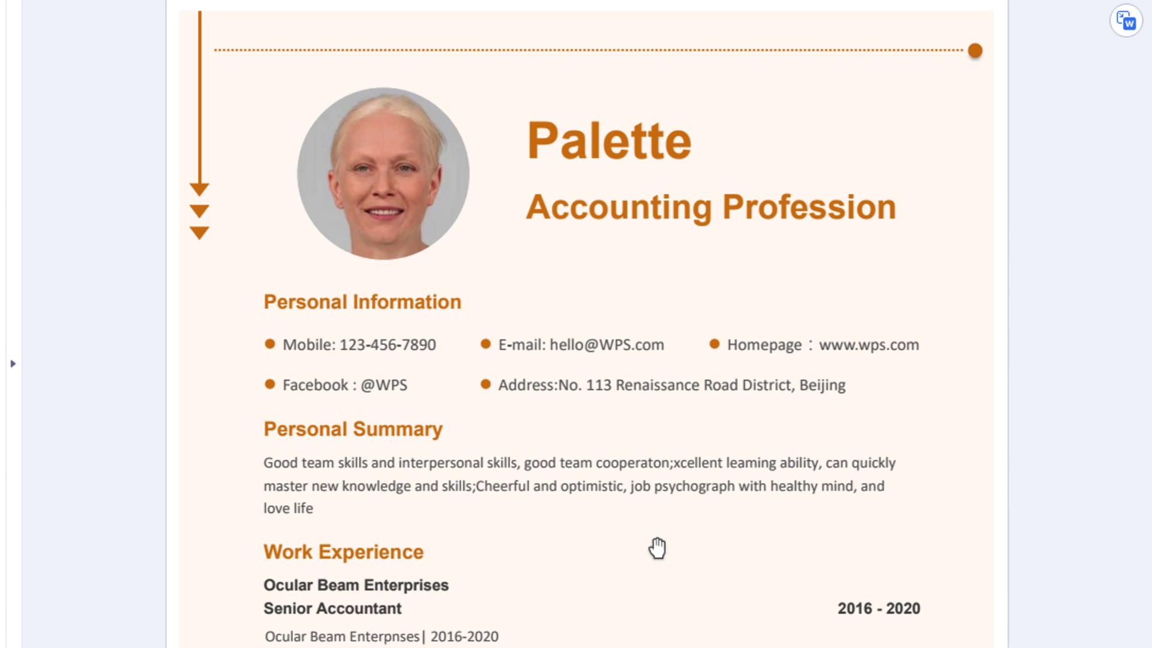
Save the protected resume as accounting-resume-Copy.
click(117, 49)
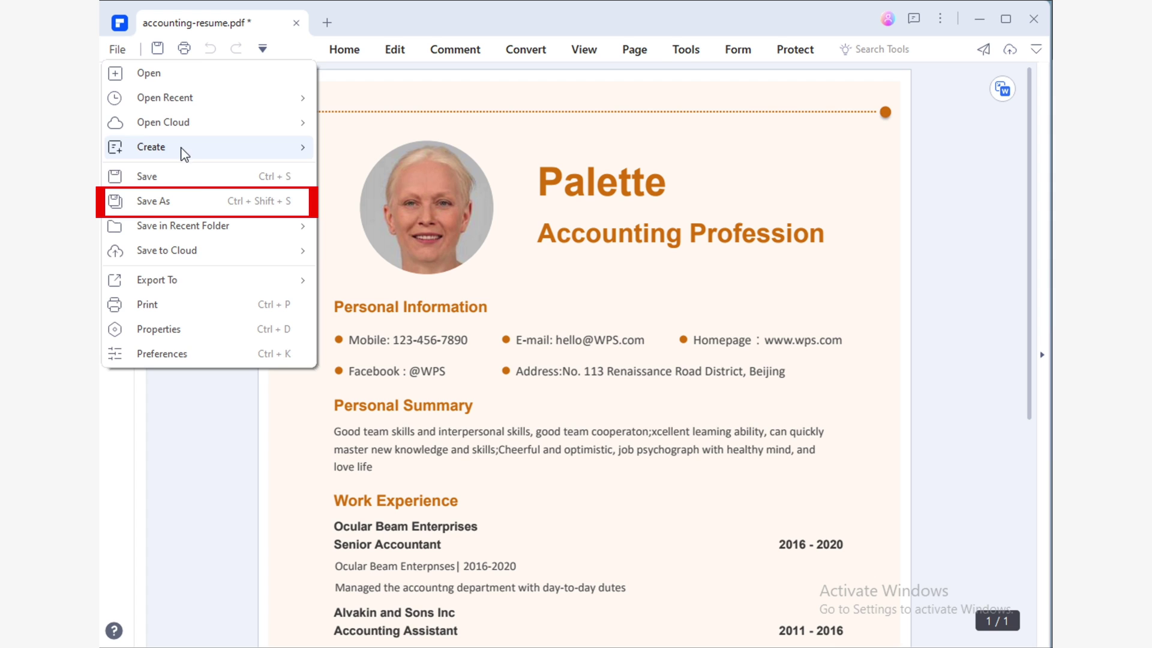
click(206, 200)
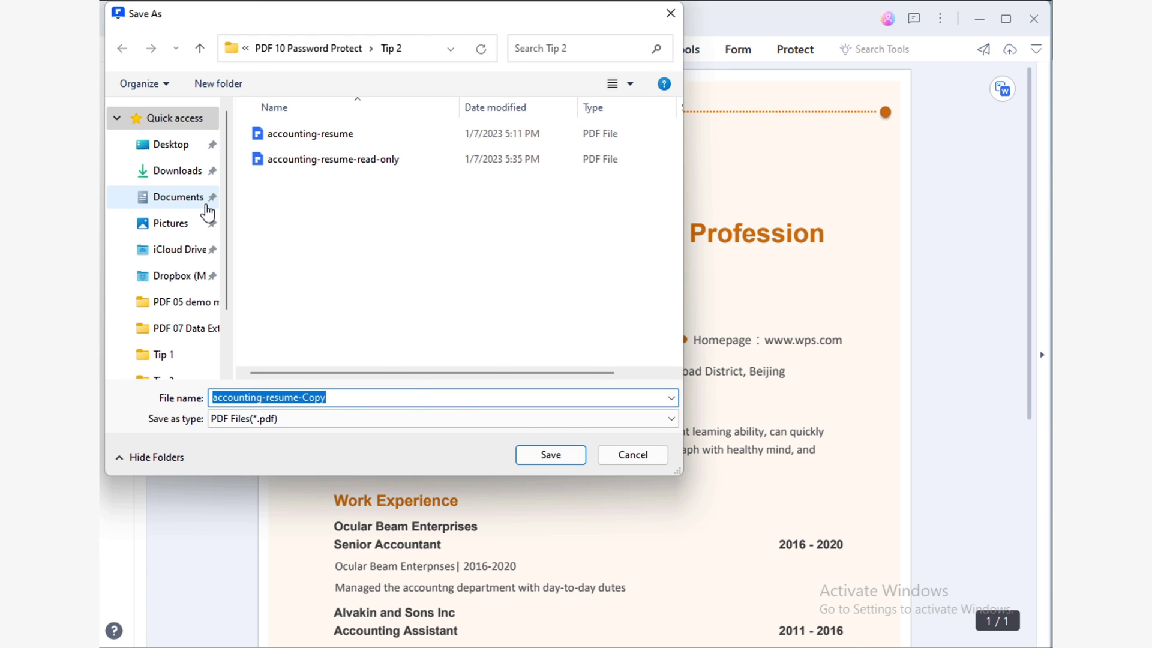
key(Escape)
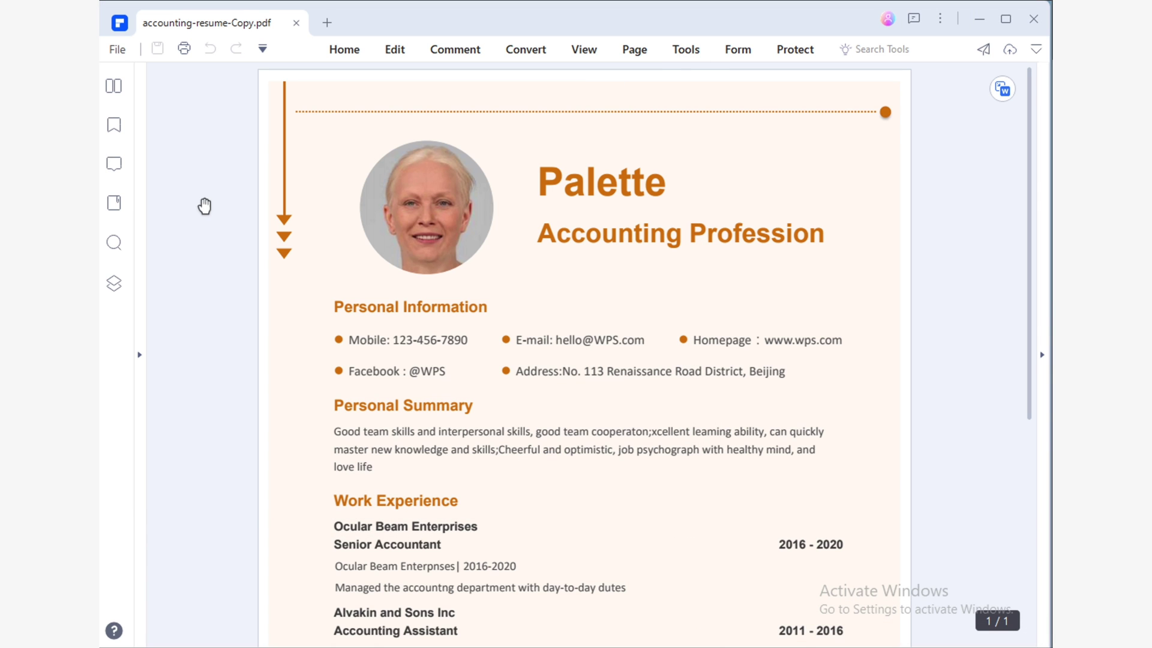
Open accounting-resume-read-only.pdf and check that its Edit tools are disabled.
click(543, 293)
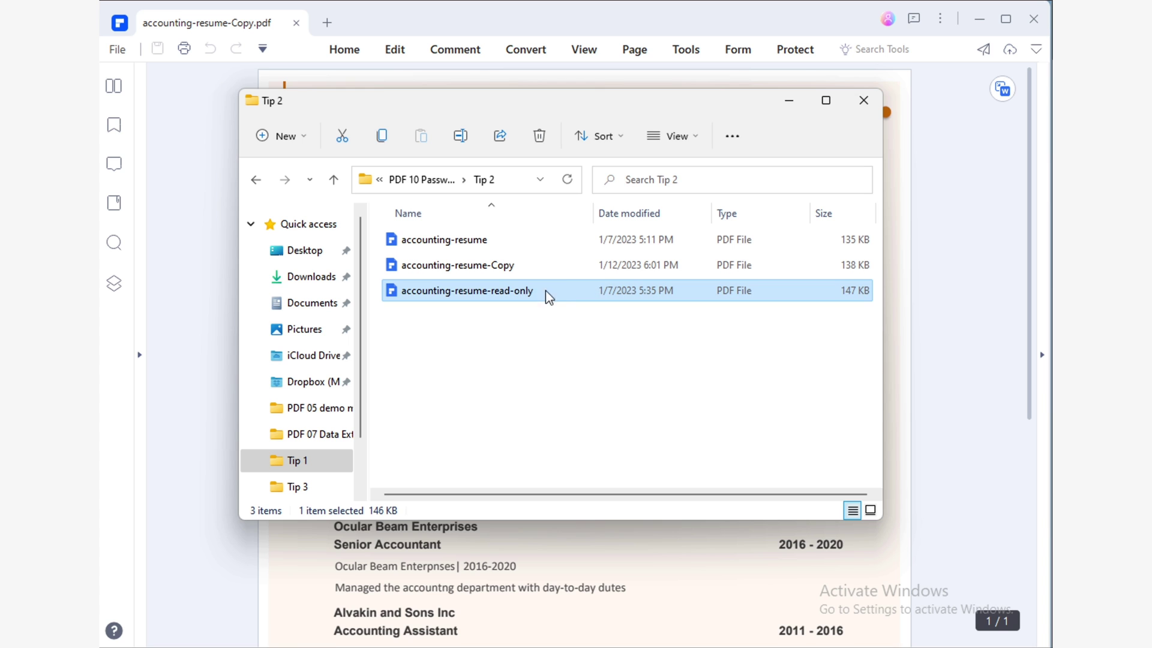
double_click(546, 291)
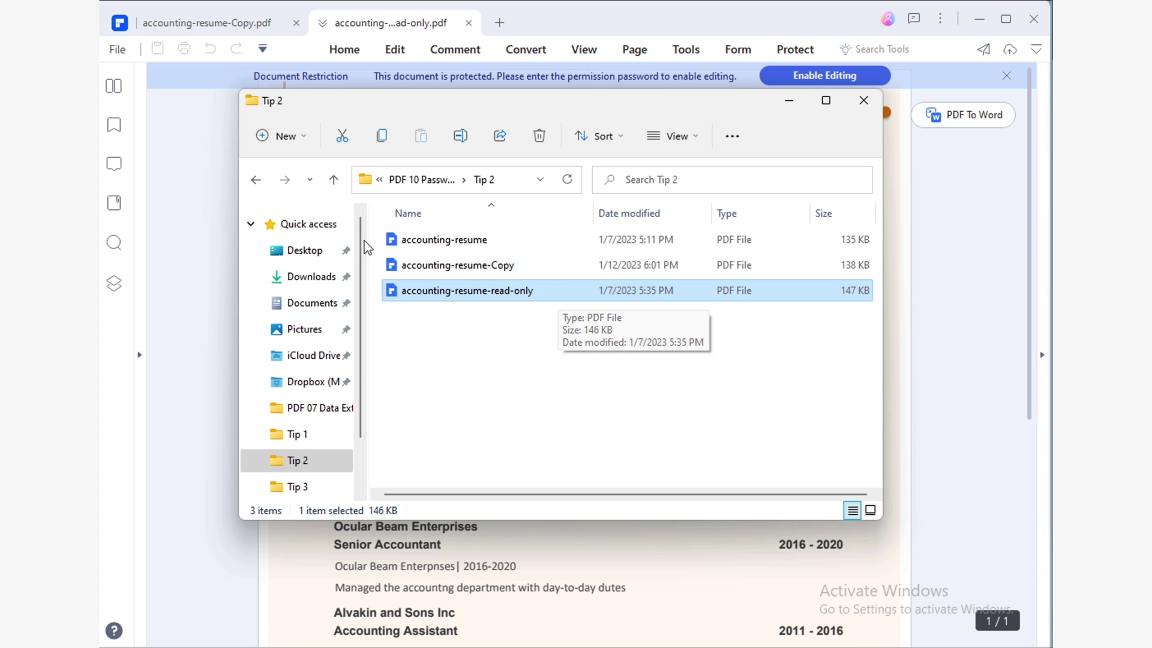
click(204, 214)
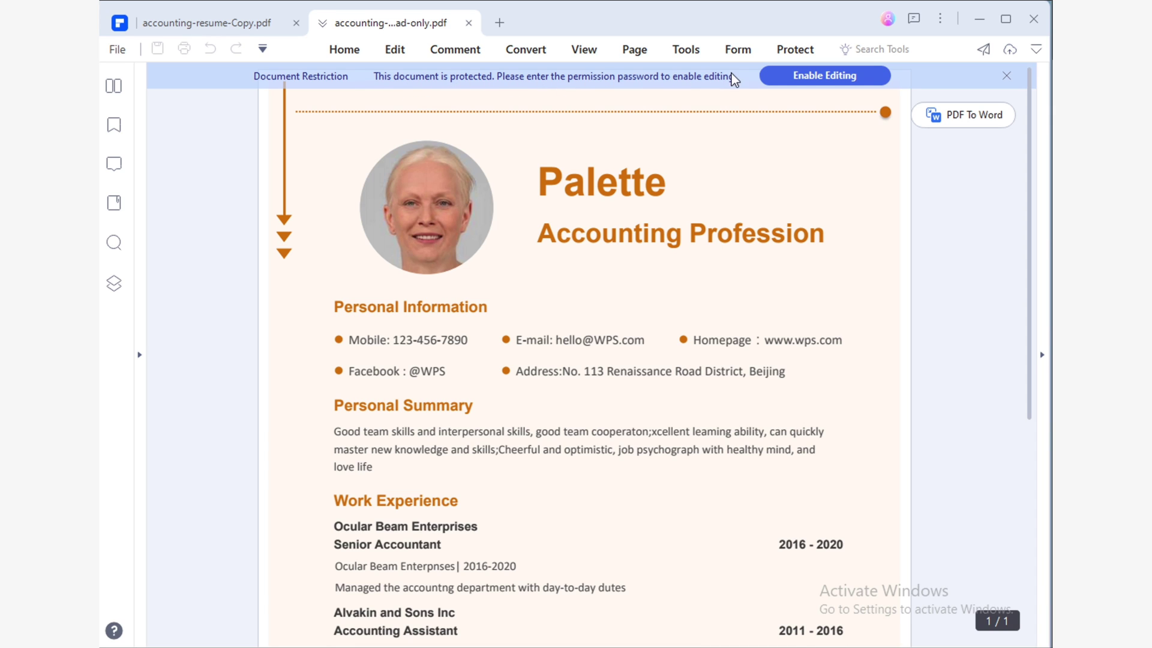
click(401, 53)
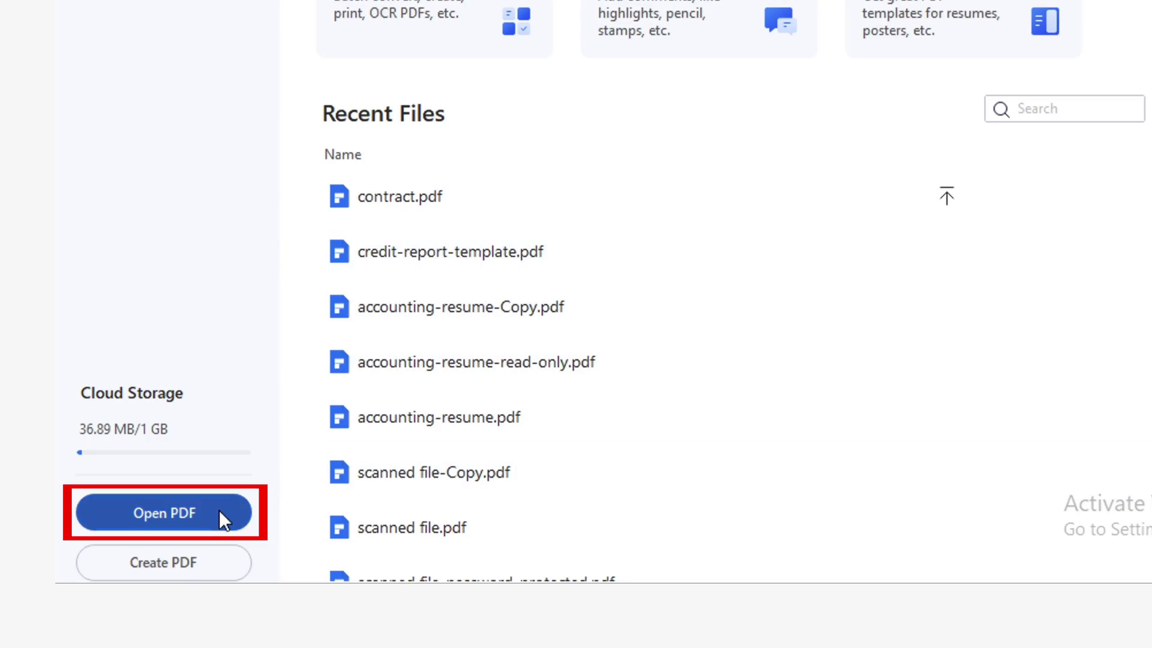
Open credit-report-template.pdf.
click(219, 511)
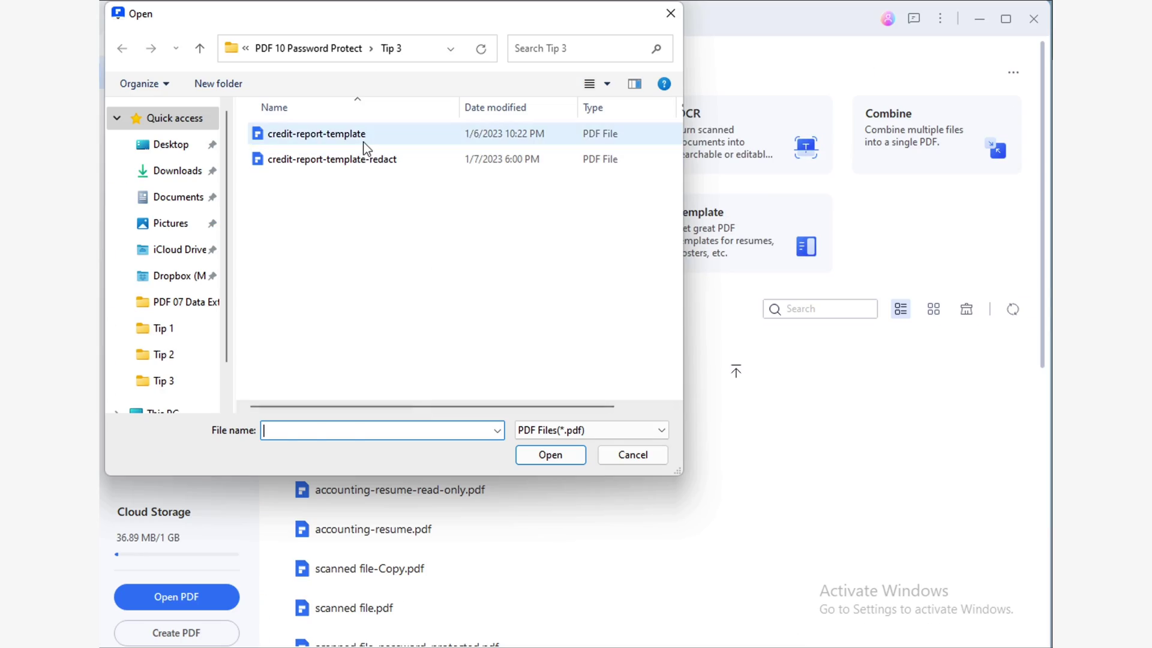
click(364, 144)
click(573, 456)
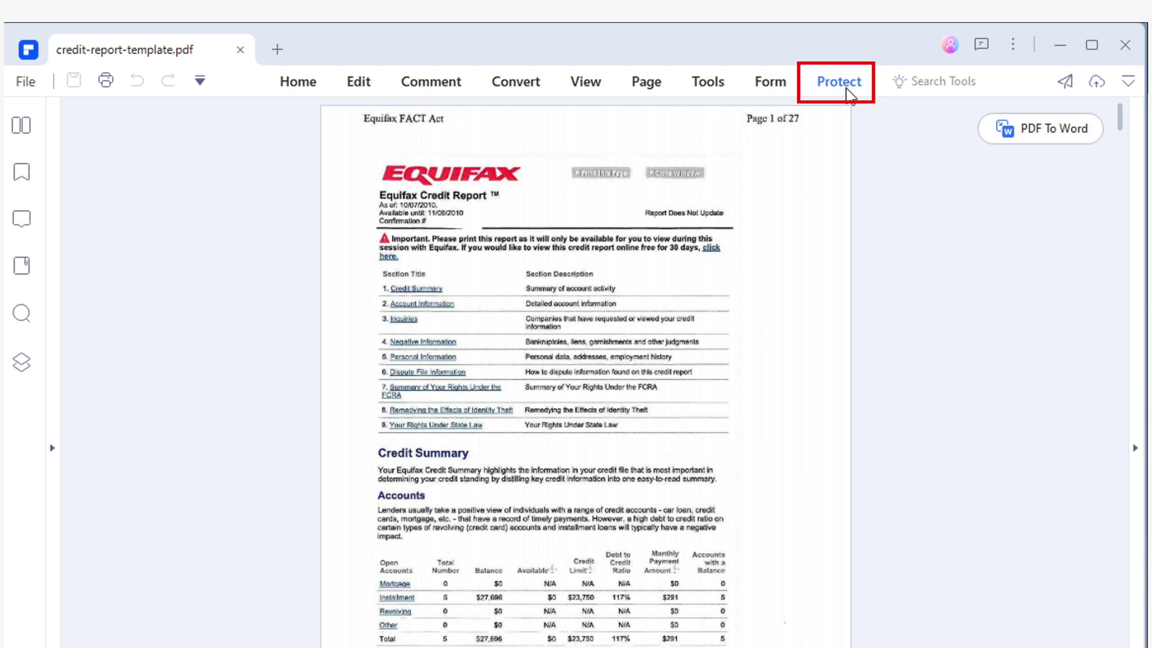
Mark the table of contents block for redaction and apply it permanently.
click(797, 50)
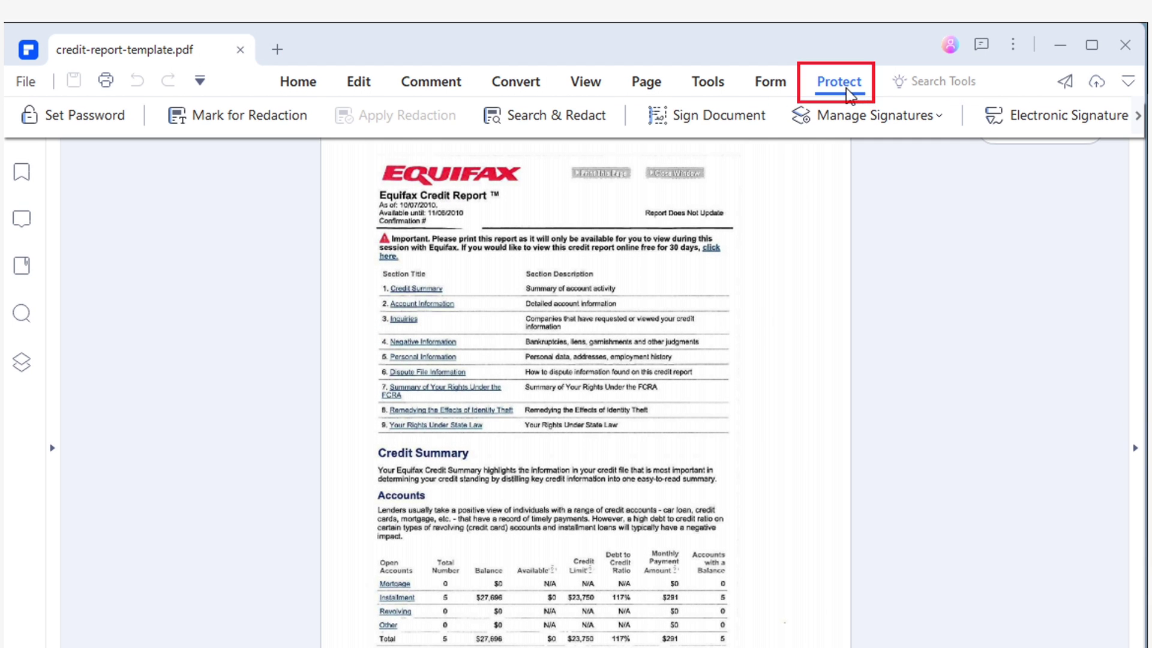
click(250, 122)
click(750, 551)
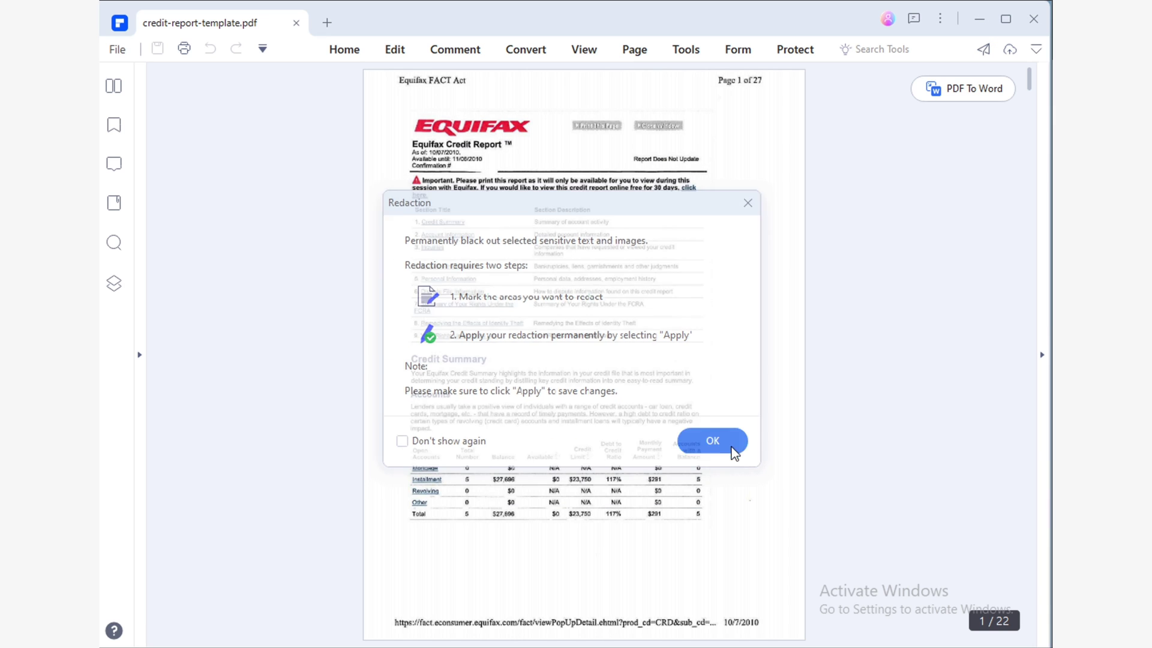
drag(406, 175, 714, 352)
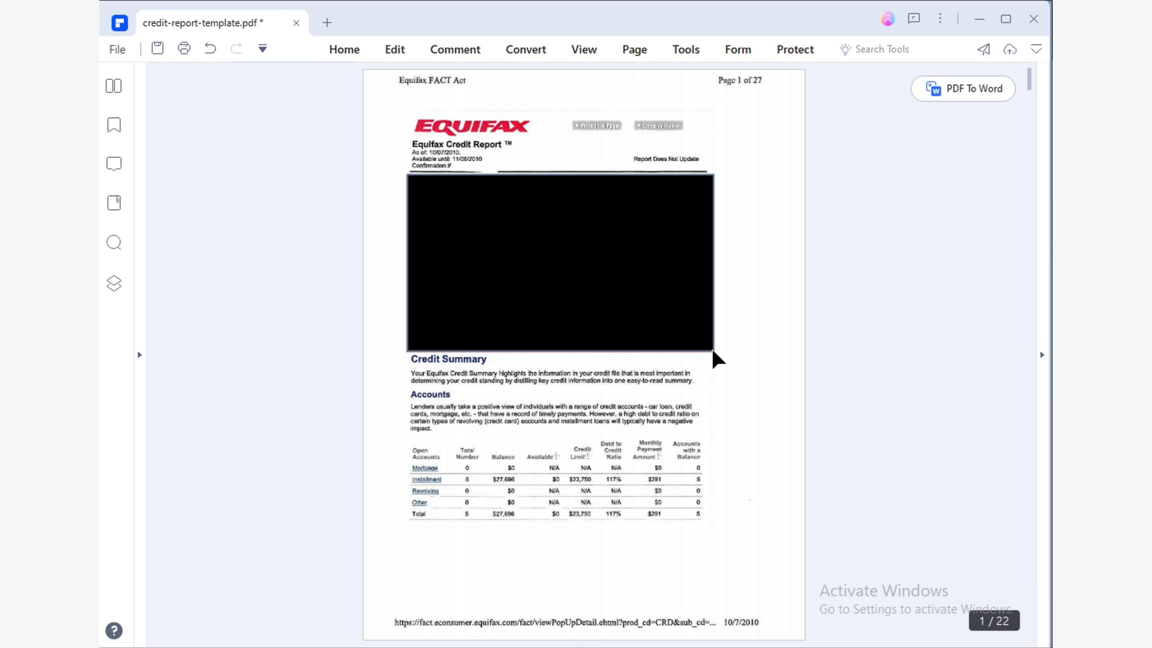
click(820, 51)
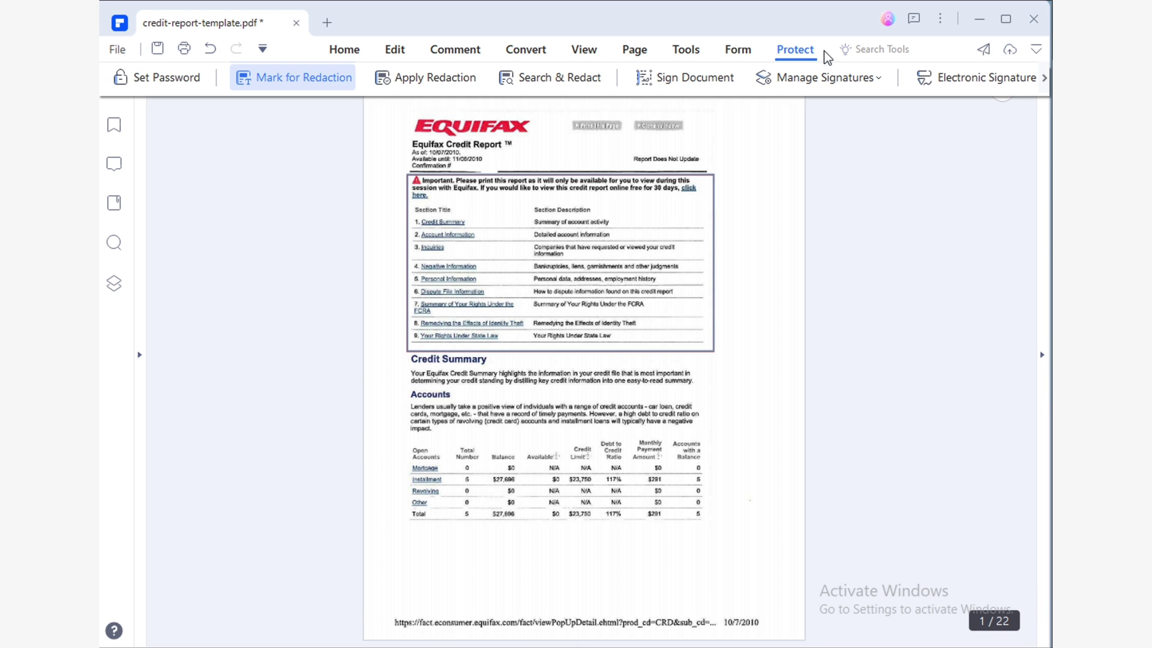
click(470, 88)
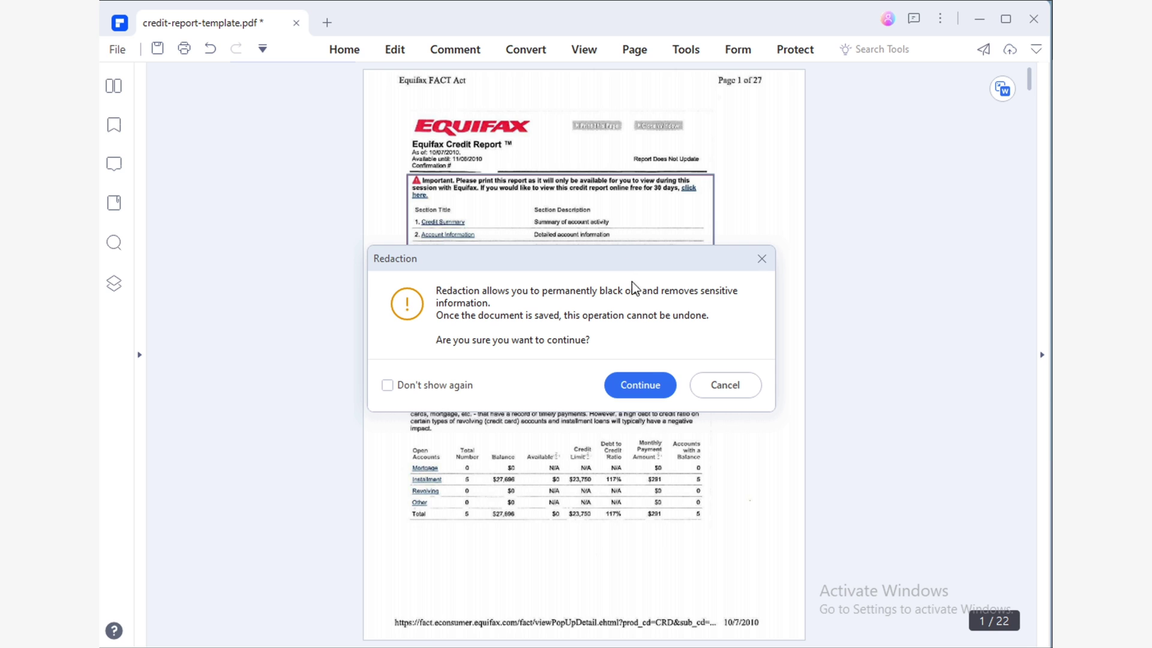
click(651, 387)
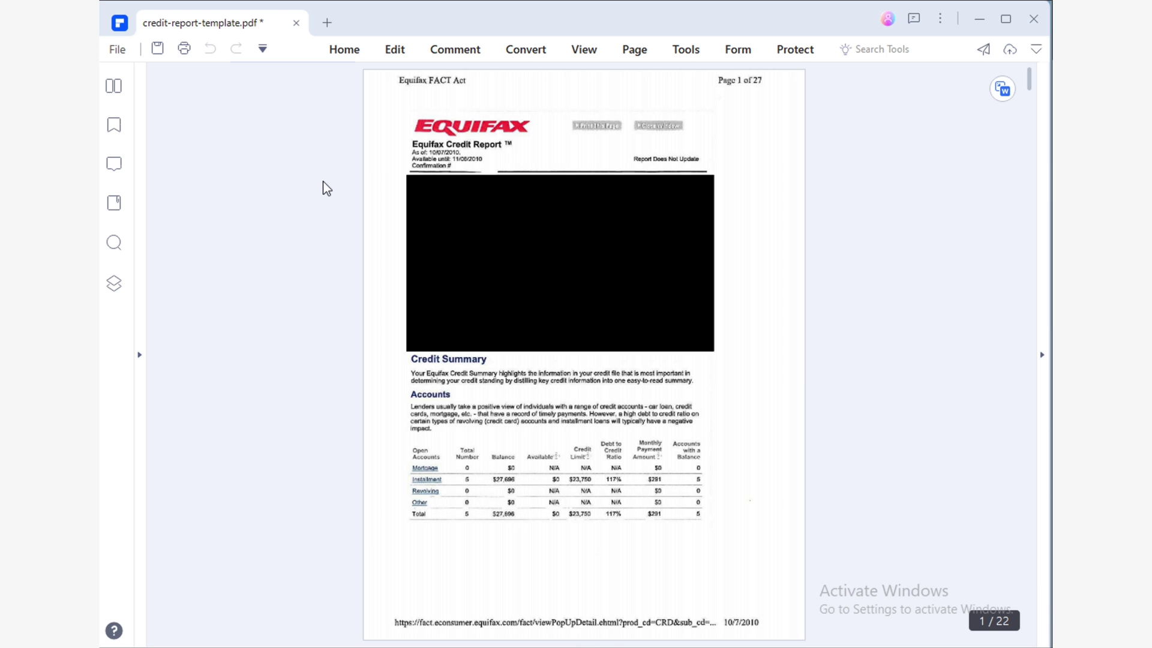
Save the redacted credit report under the new name credit-report-template-Copy.
click(118, 54)
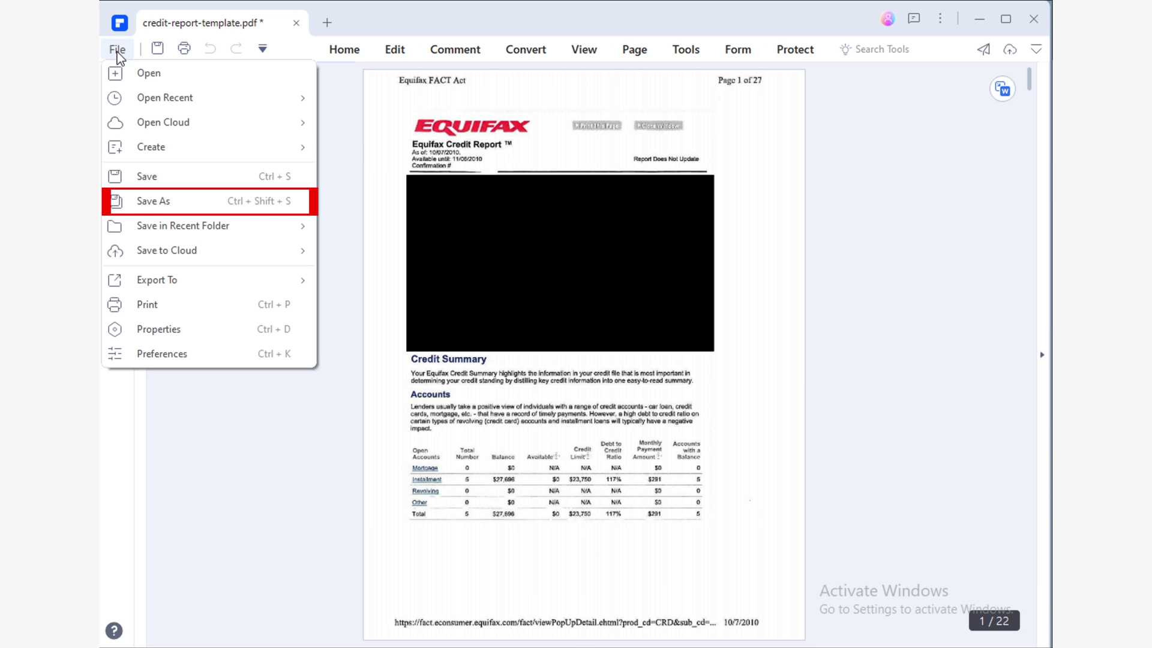
click(208, 200)
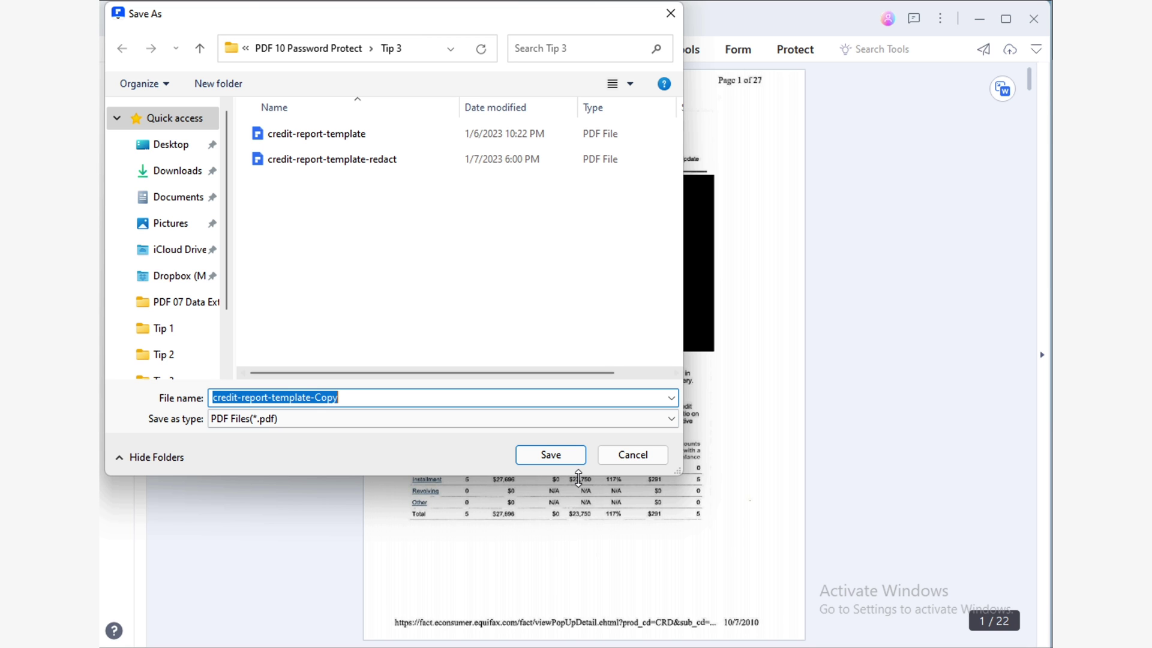
click(570, 459)
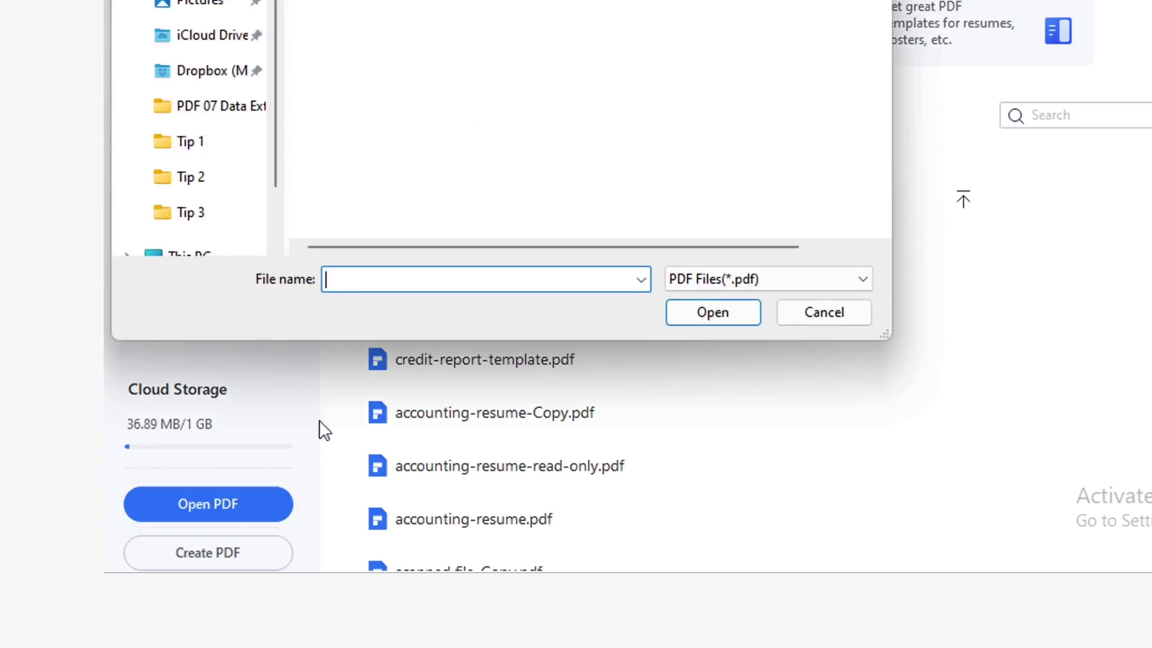
Open credit-report-template.pdf and run OCR on all pages in English.
click(367, 133)
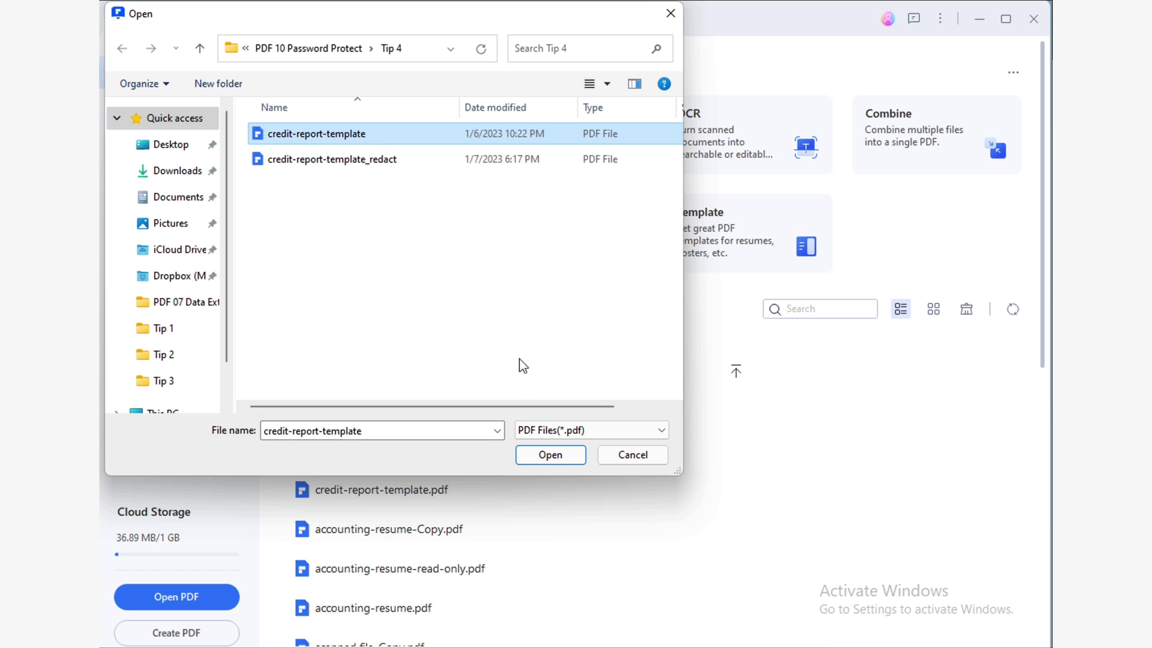
click(550, 455)
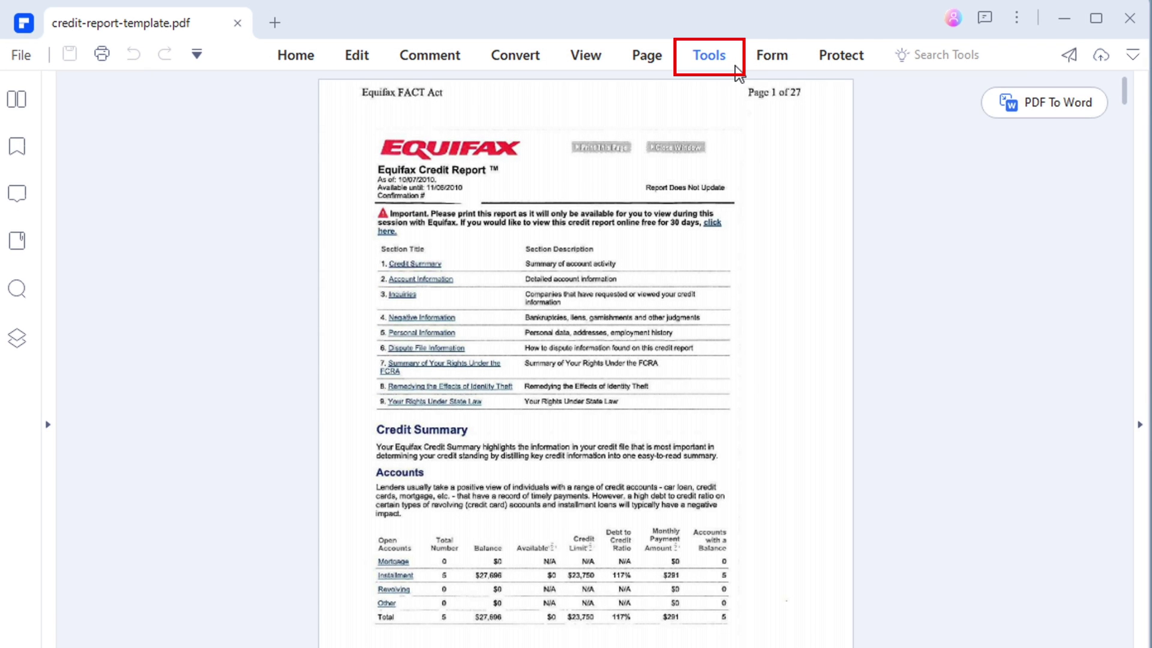
click(733, 64)
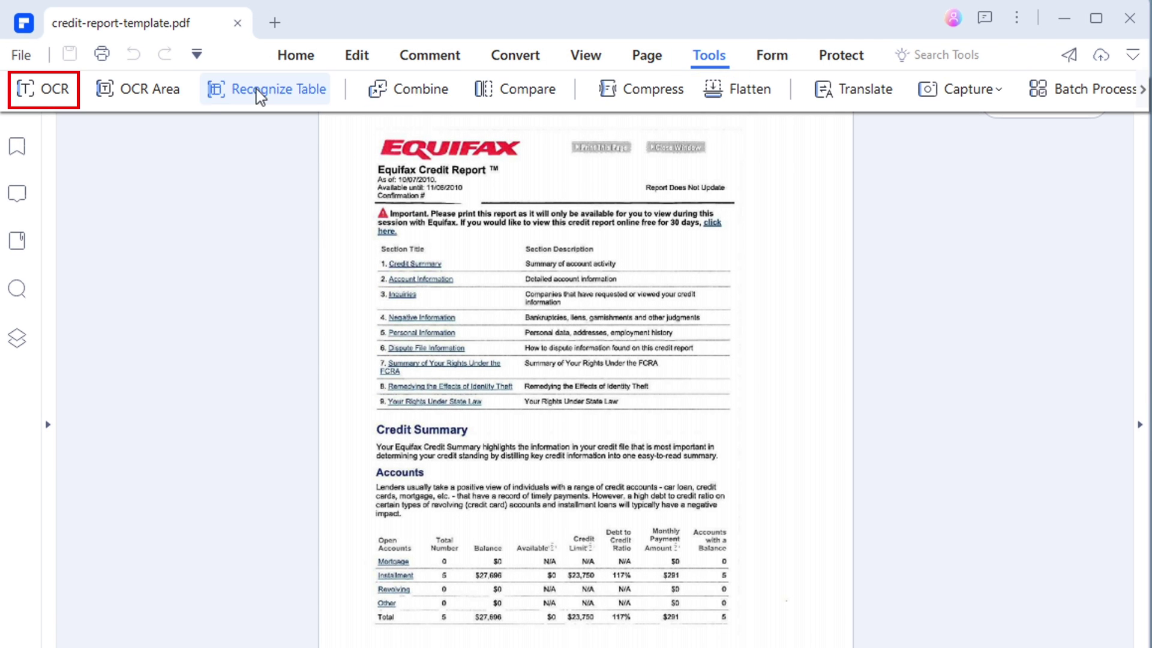
click(72, 96)
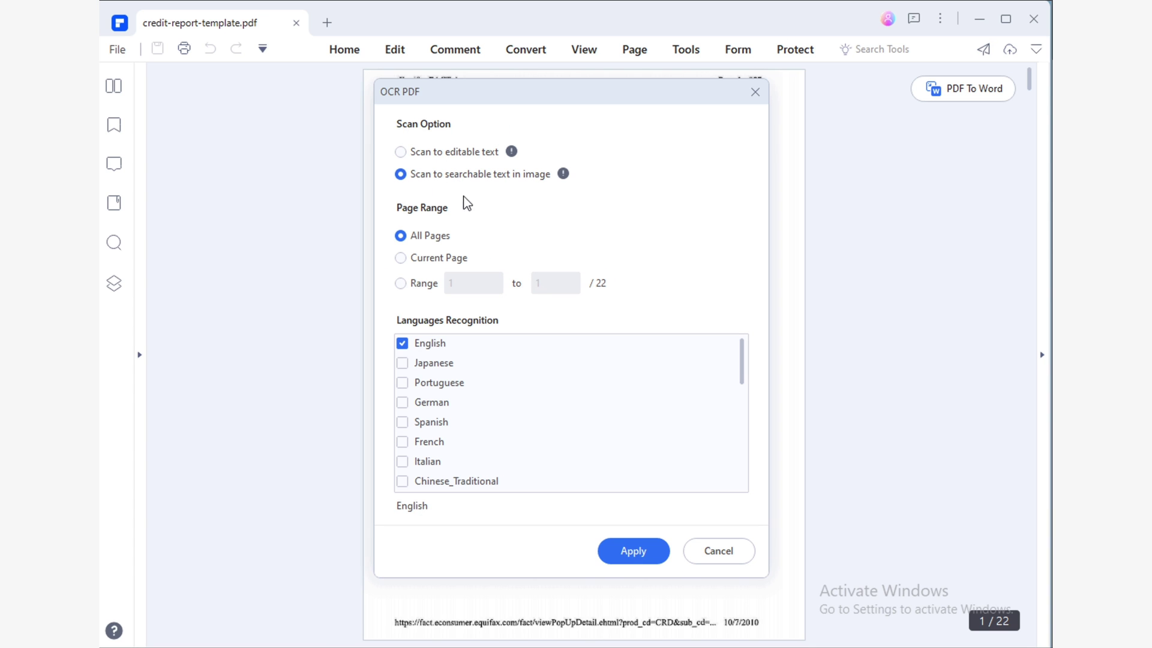
click(652, 556)
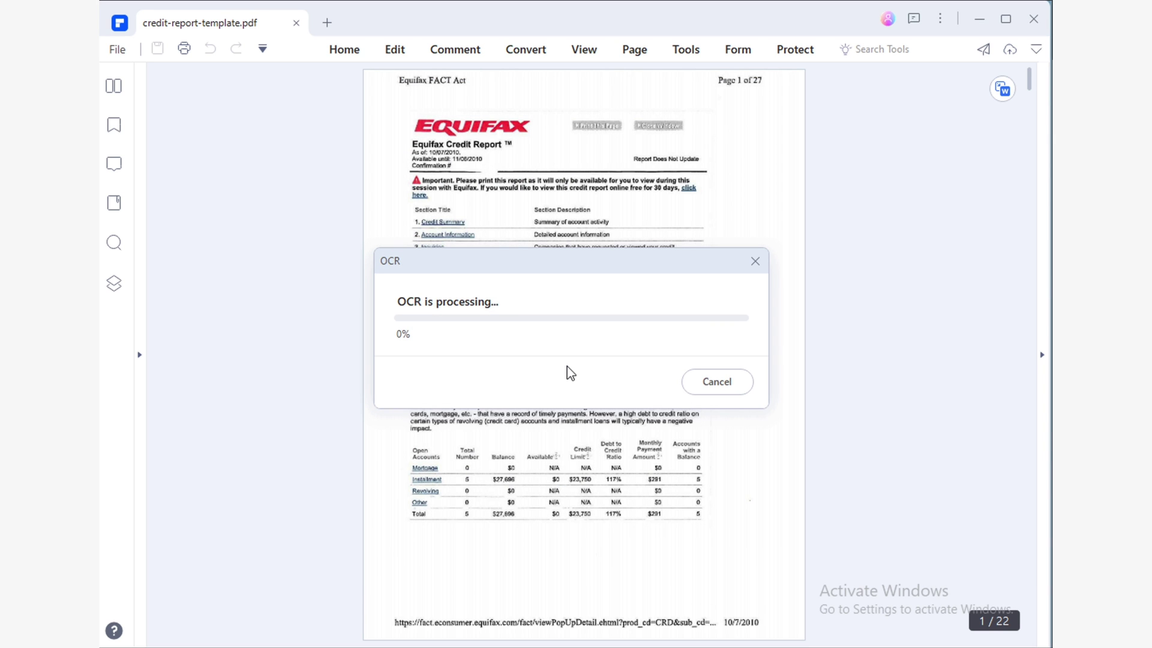
Search and redact every 'account' match in the OCR copy, then save it under a new name.
click(796, 50)
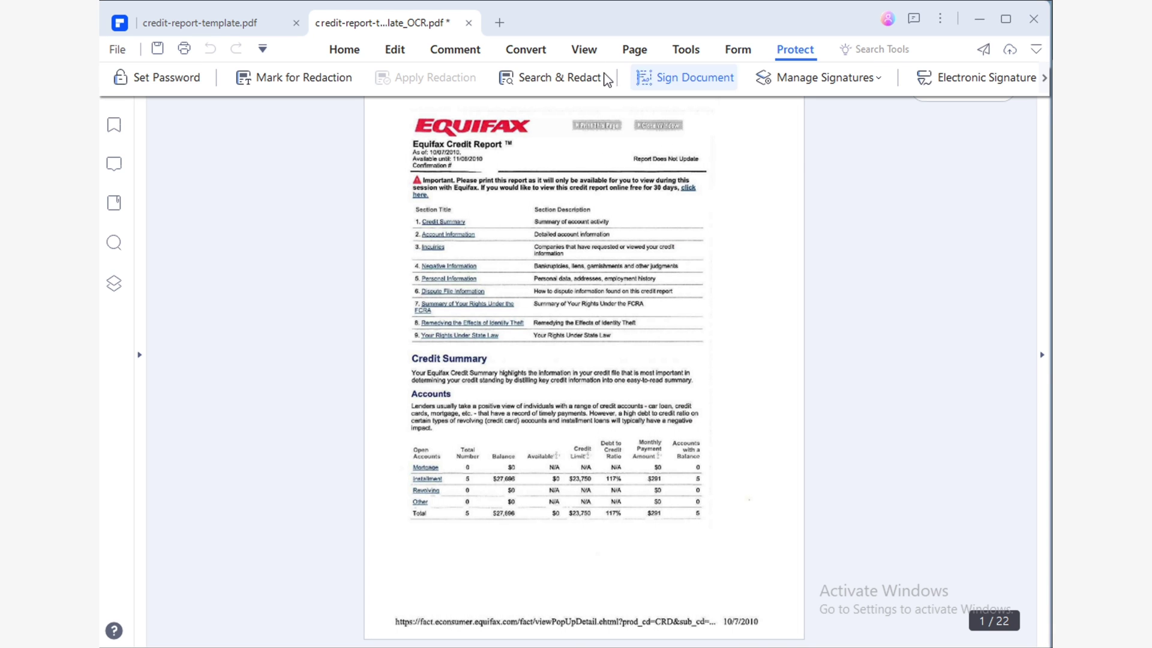
click(517, 81)
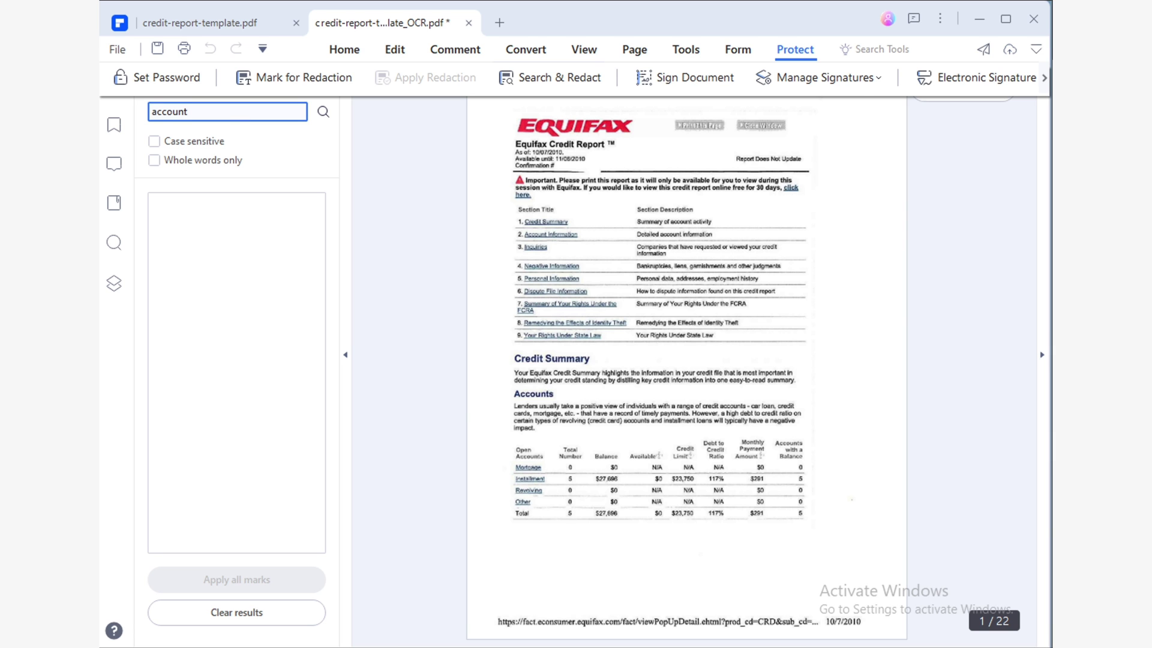
key(Return)
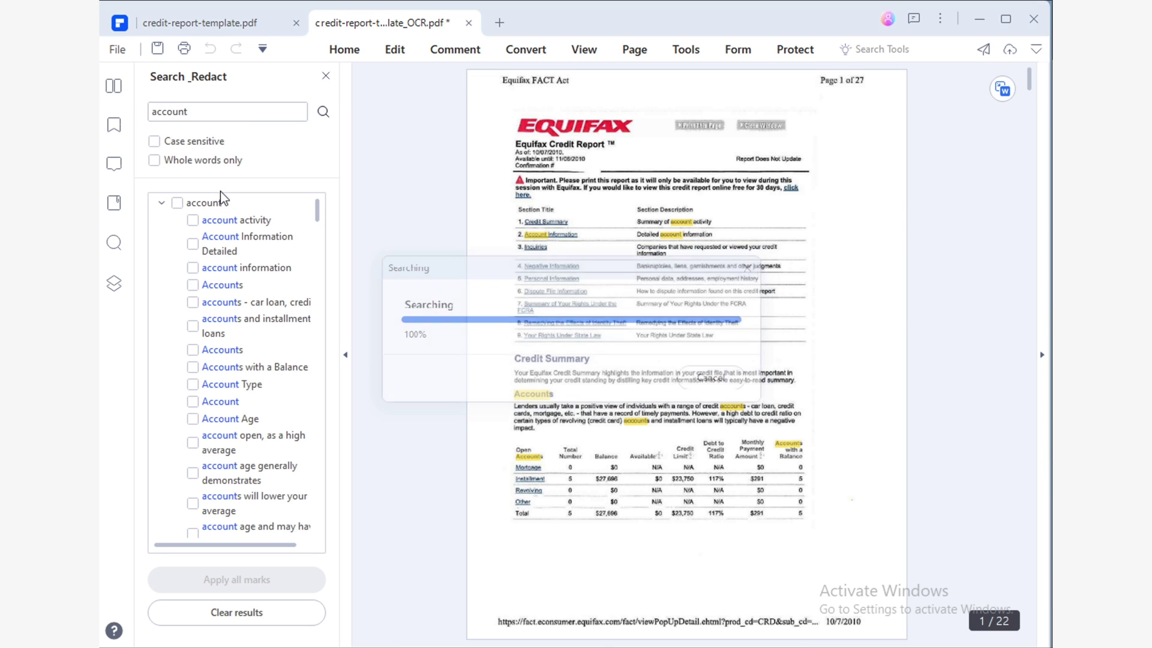
click(177, 203)
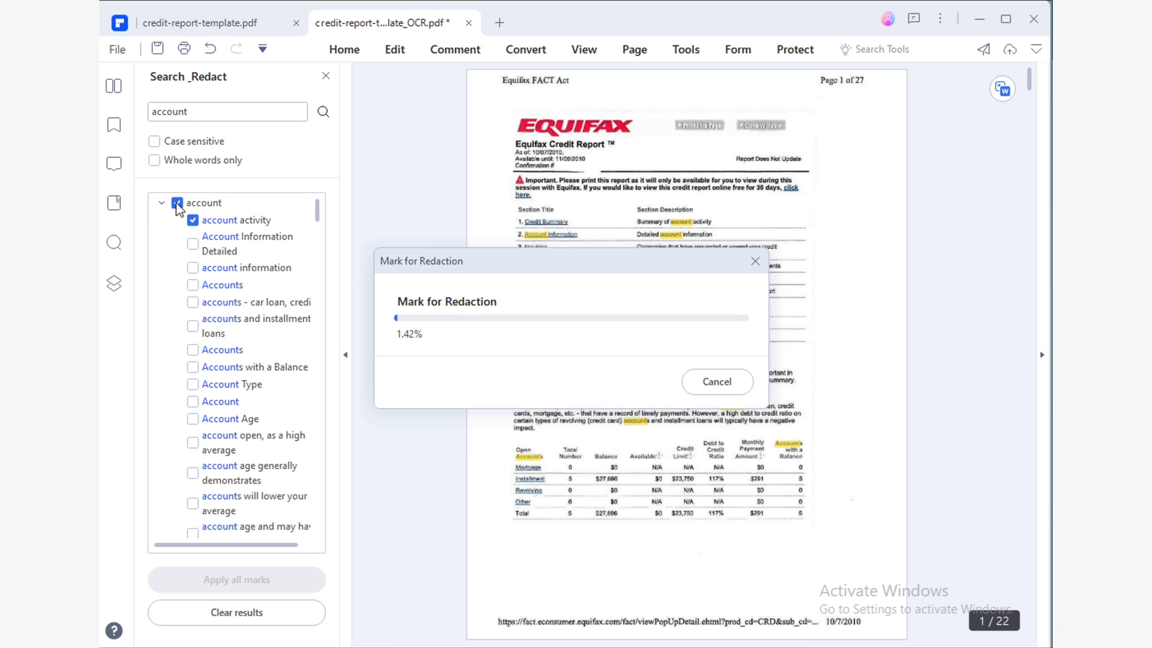
click(246, 580)
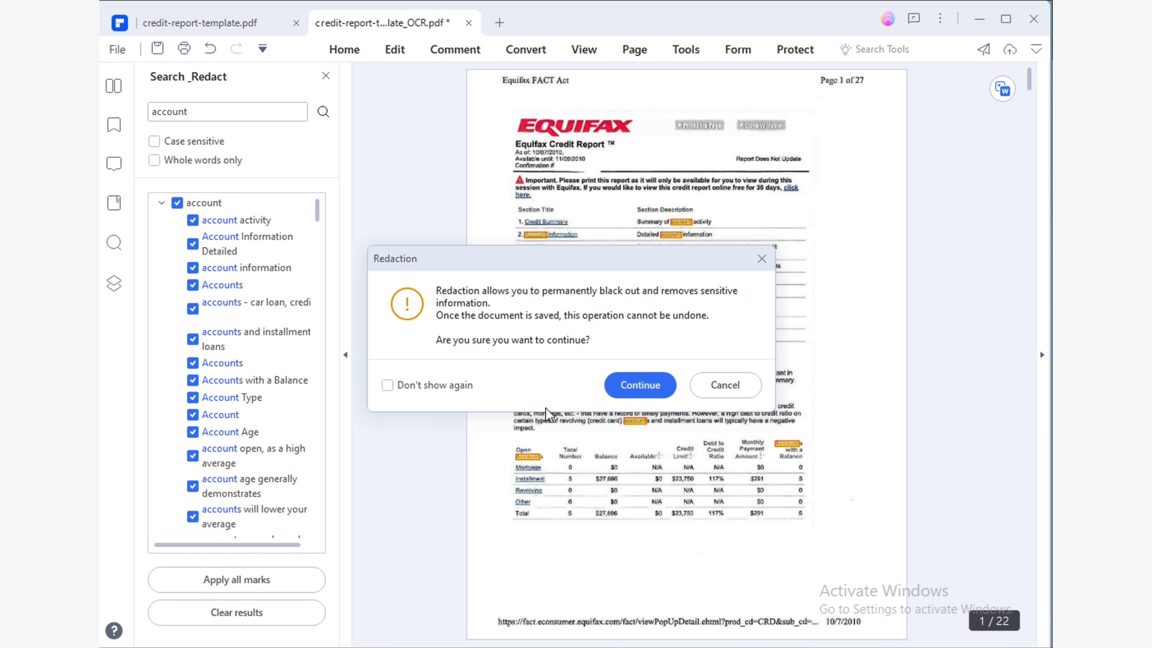
click(640, 386)
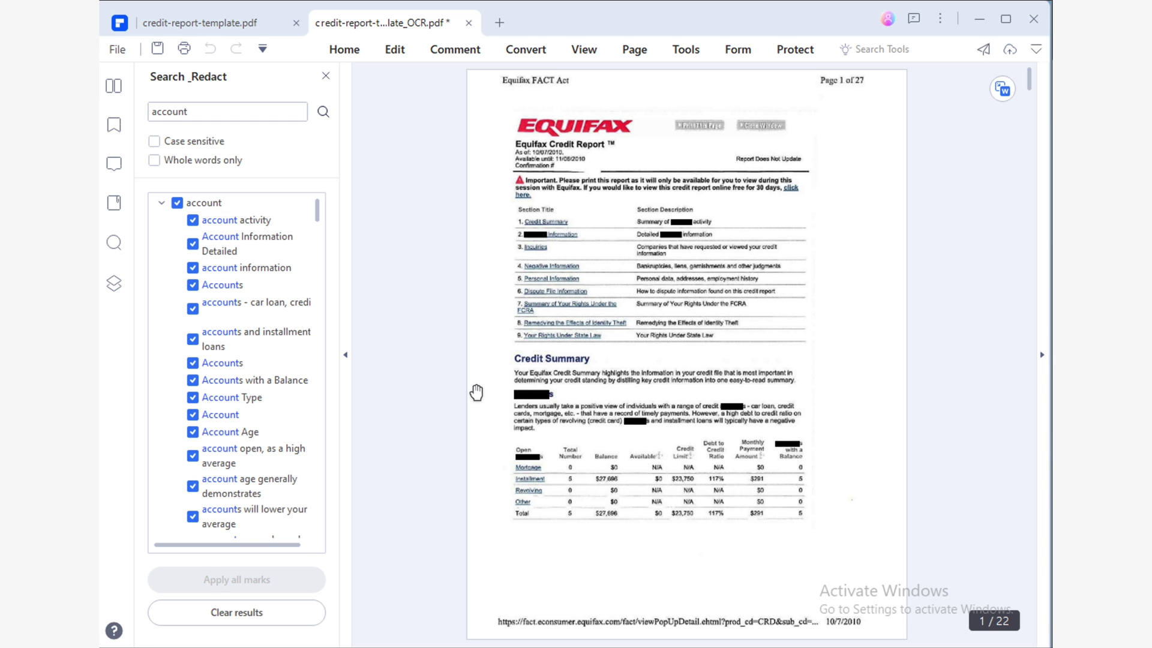
click(117, 51)
click(180, 200)
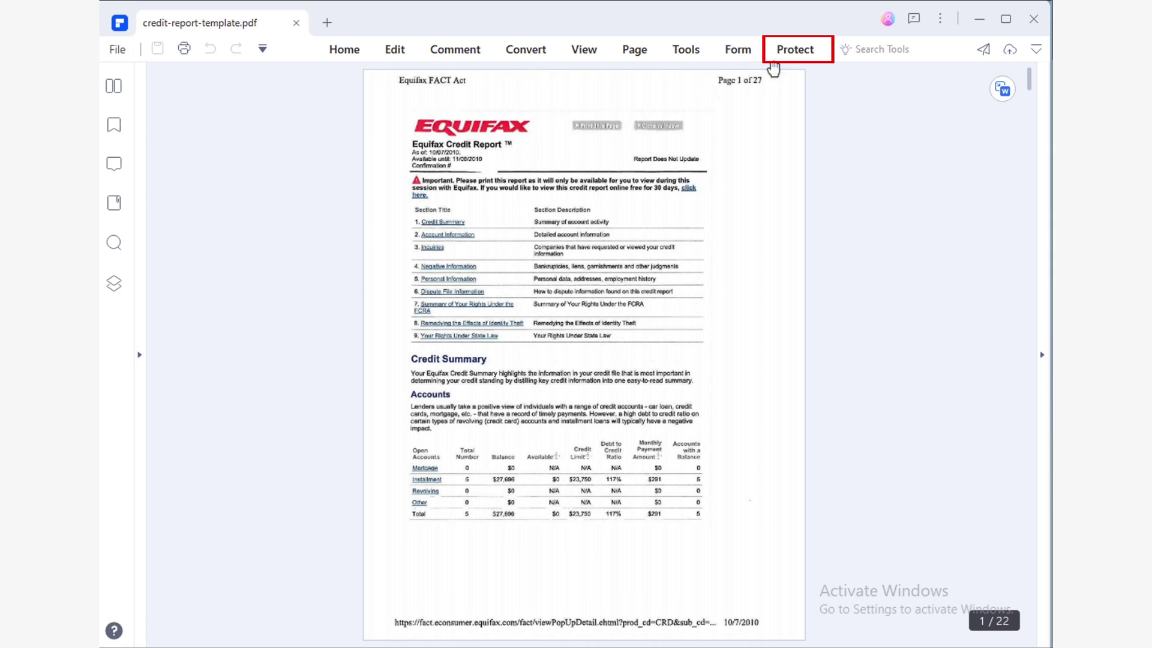
Mark the Credit Summary section for redaction and apply it permanently.
click(812, 57)
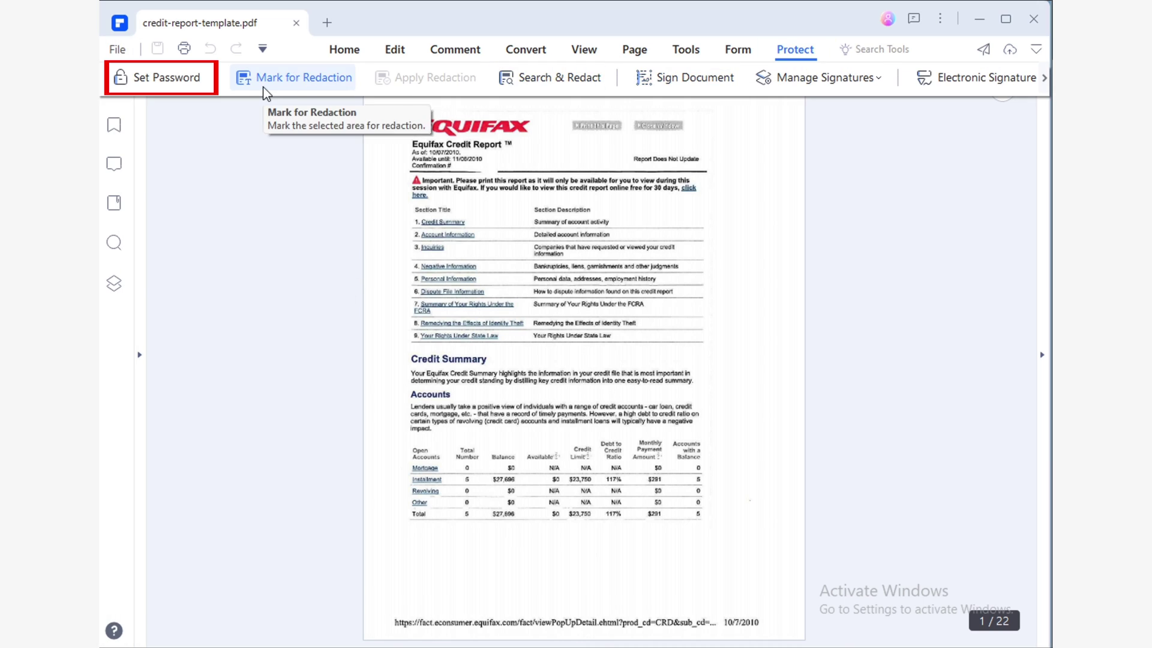
click(192, 83)
click(458, 182)
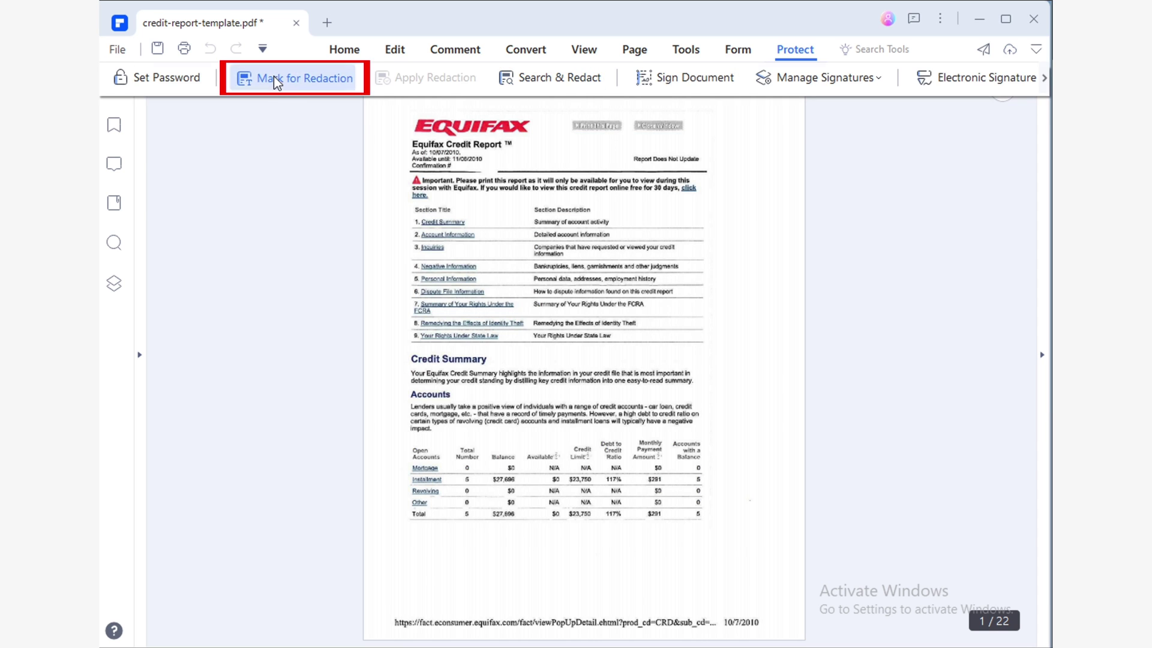
click(274, 78)
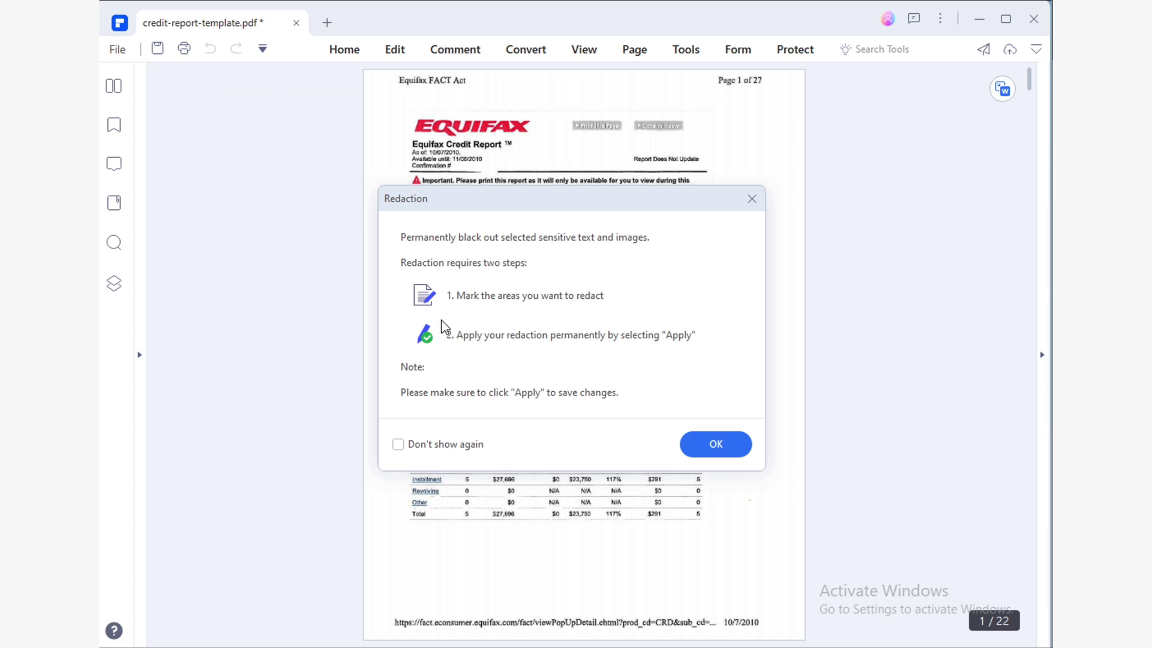
click(708, 445)
drag(411, 349, 712, 526)
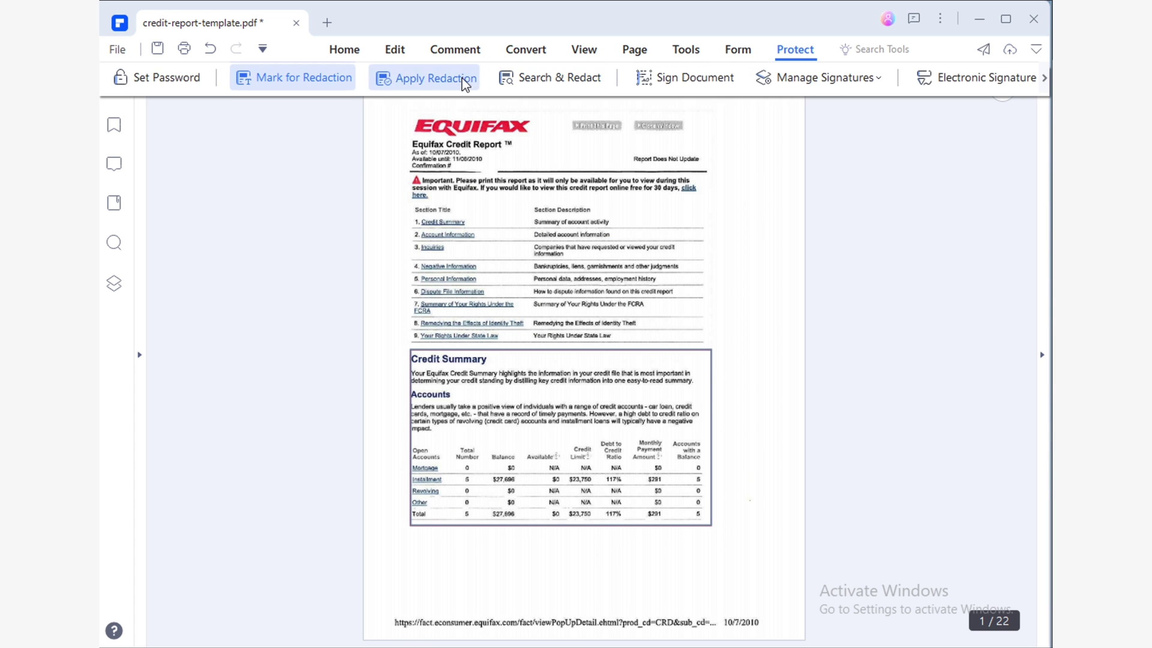
click(432, 77)
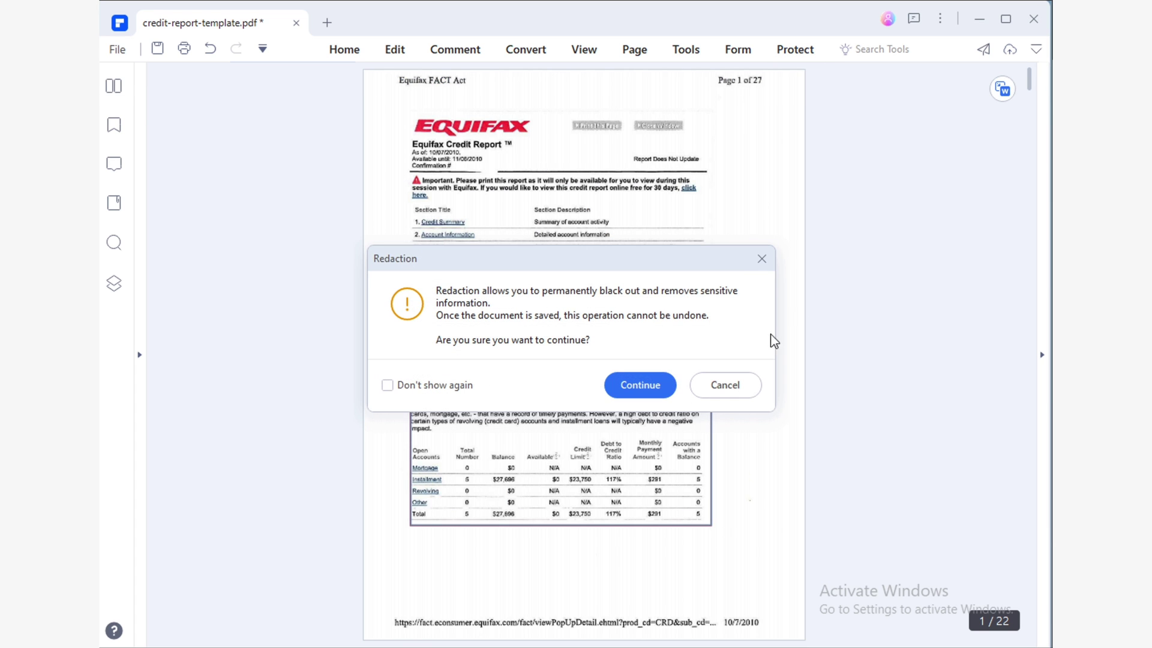
click(658, 393)
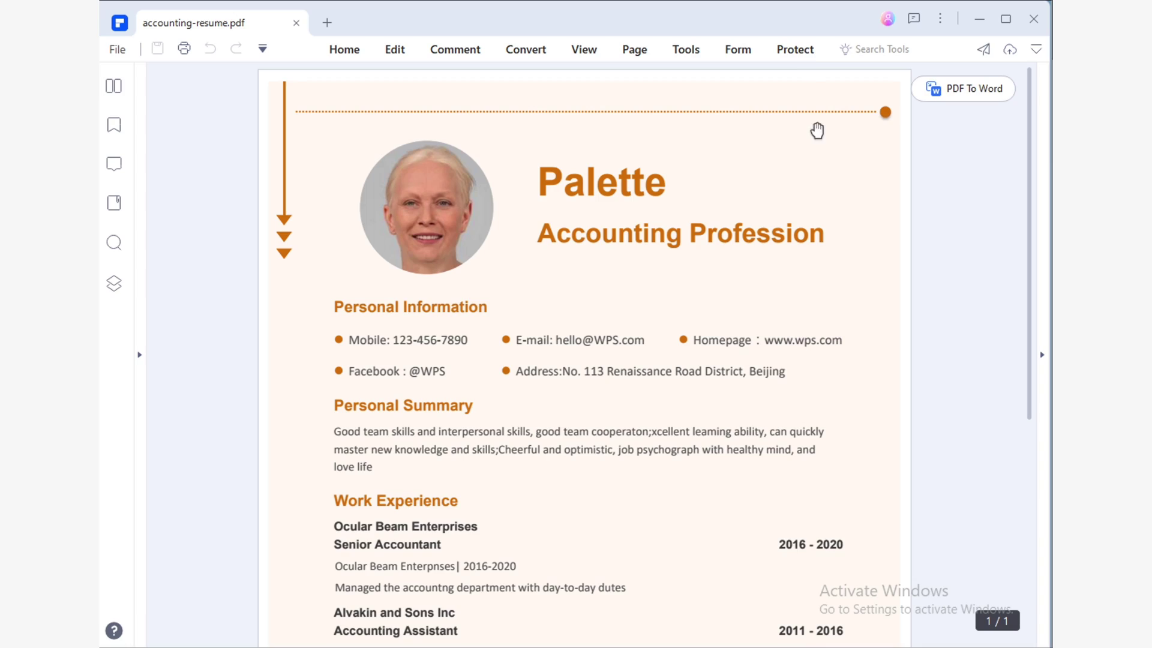
Unlock the resume copy with its permission password, then remove that password and save.
click(798, 53)
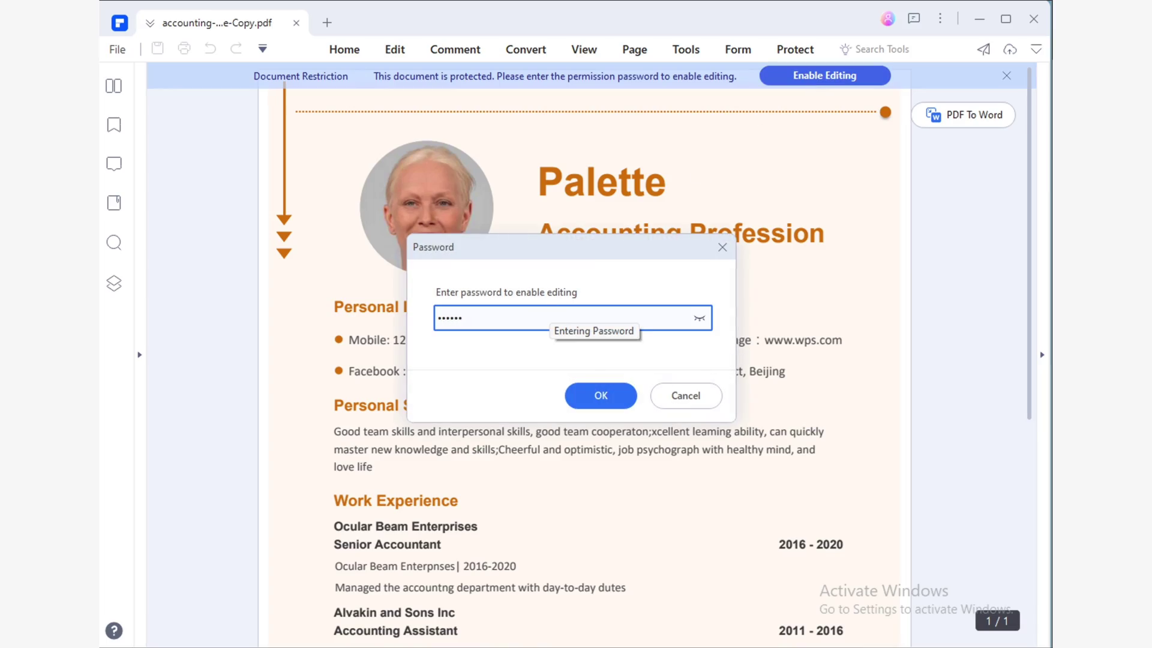
key(Return)
click(795, 50)
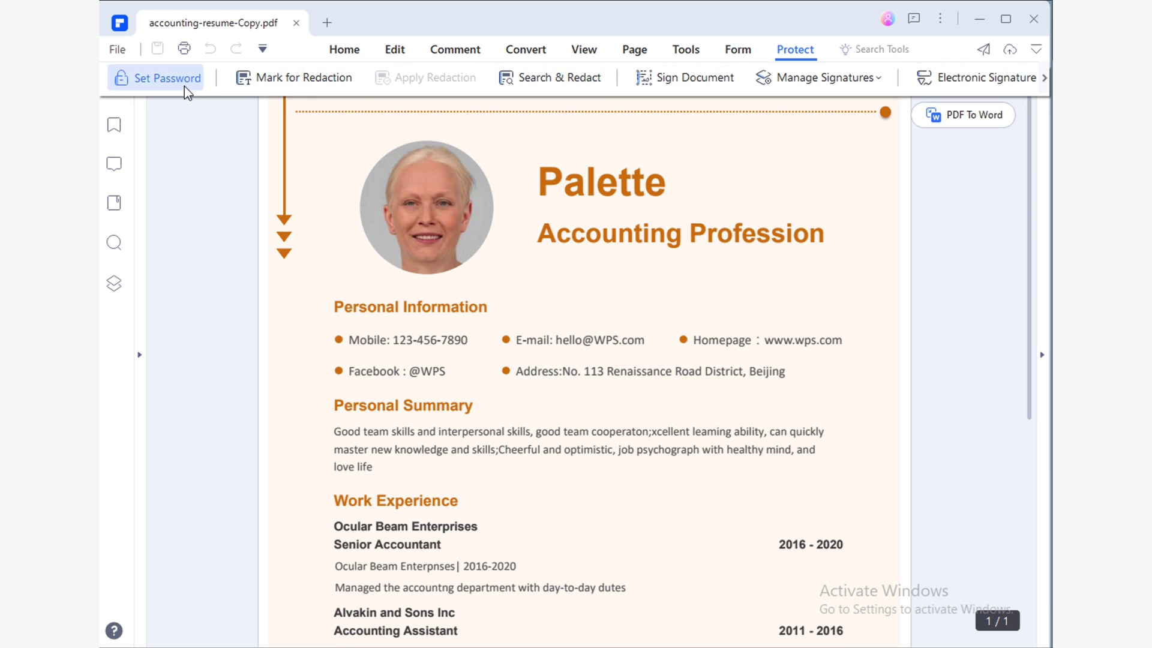
click(167, 78)
click(467, 252)
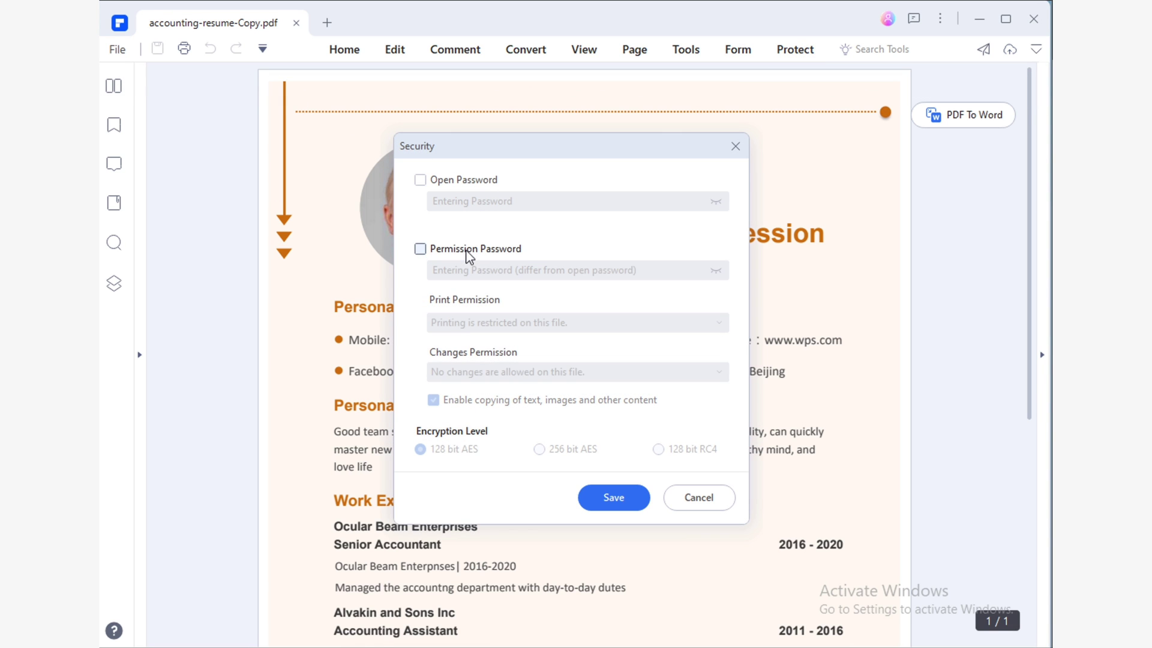
click(614, 498)
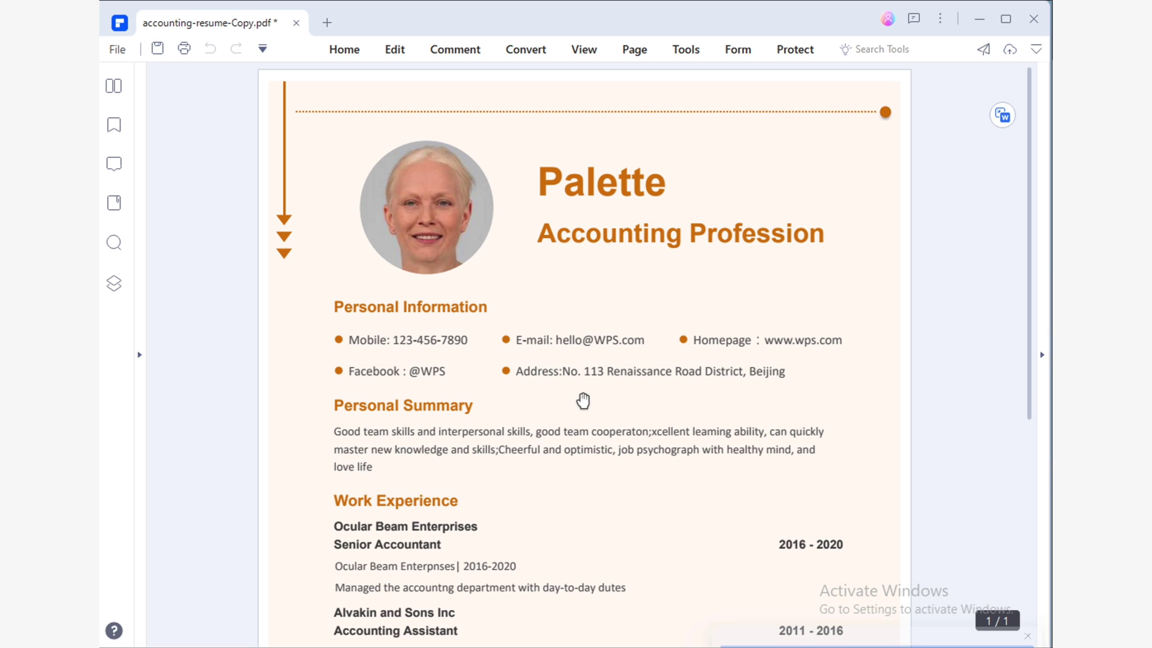
click(128, 60)
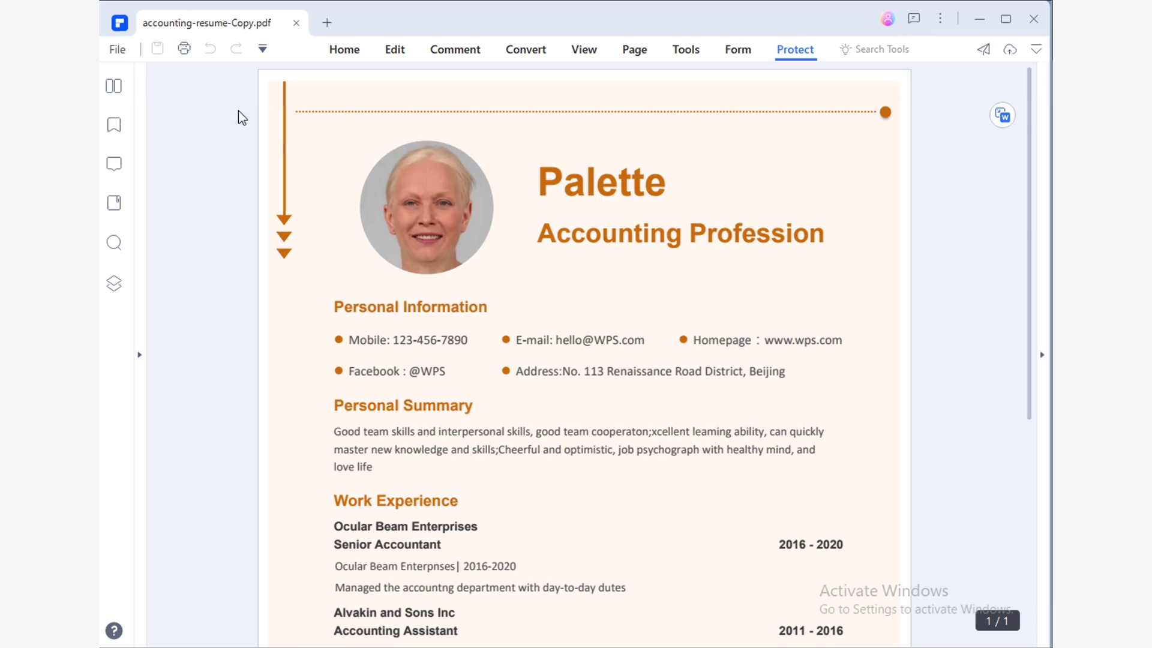
Add a permission password to accounting-resume-Copy.pdf, with printing restricted and no changes allowed.
click(472, 248)
click(541, 271)
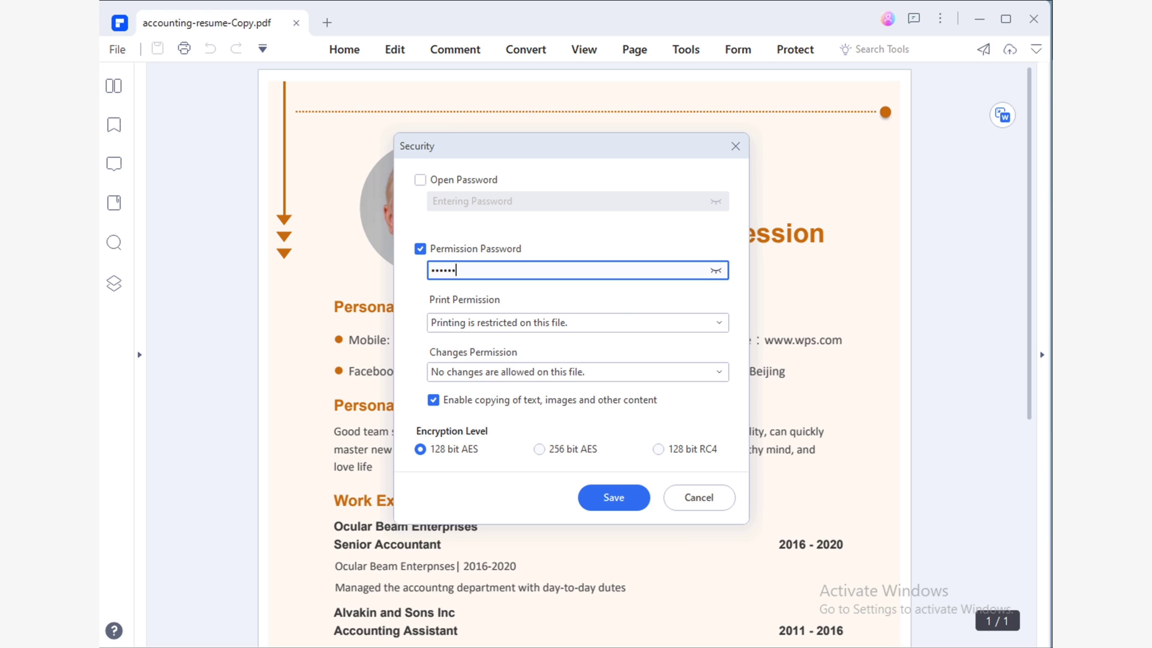
click(621, 322)
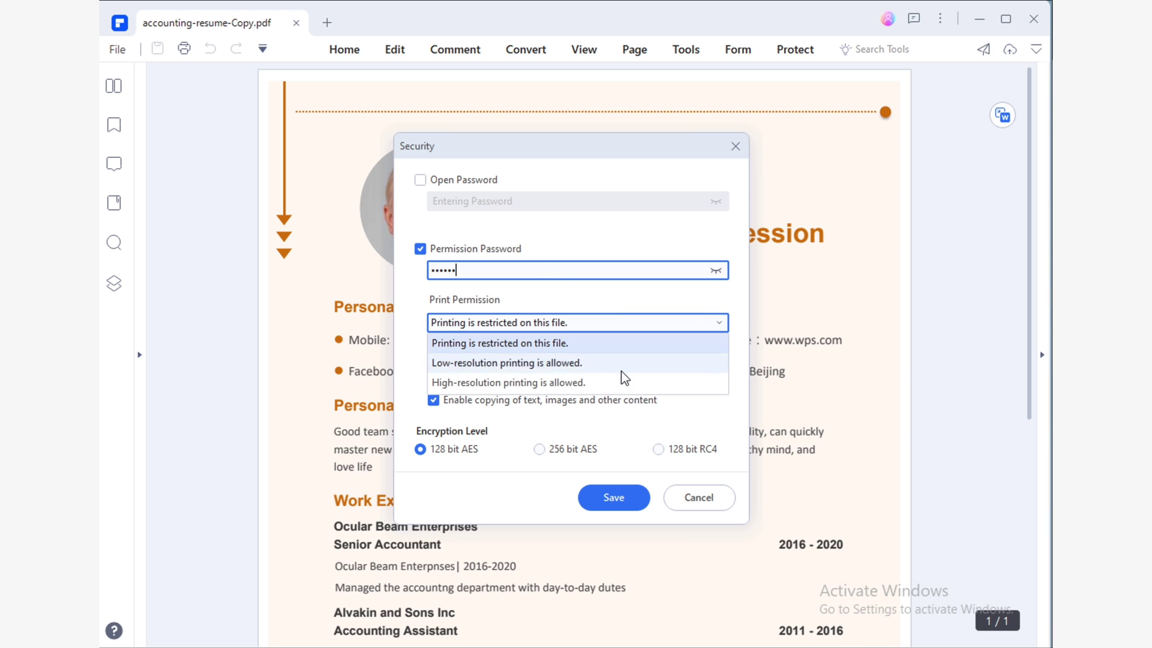
click(670, 429)
click(662, 374)
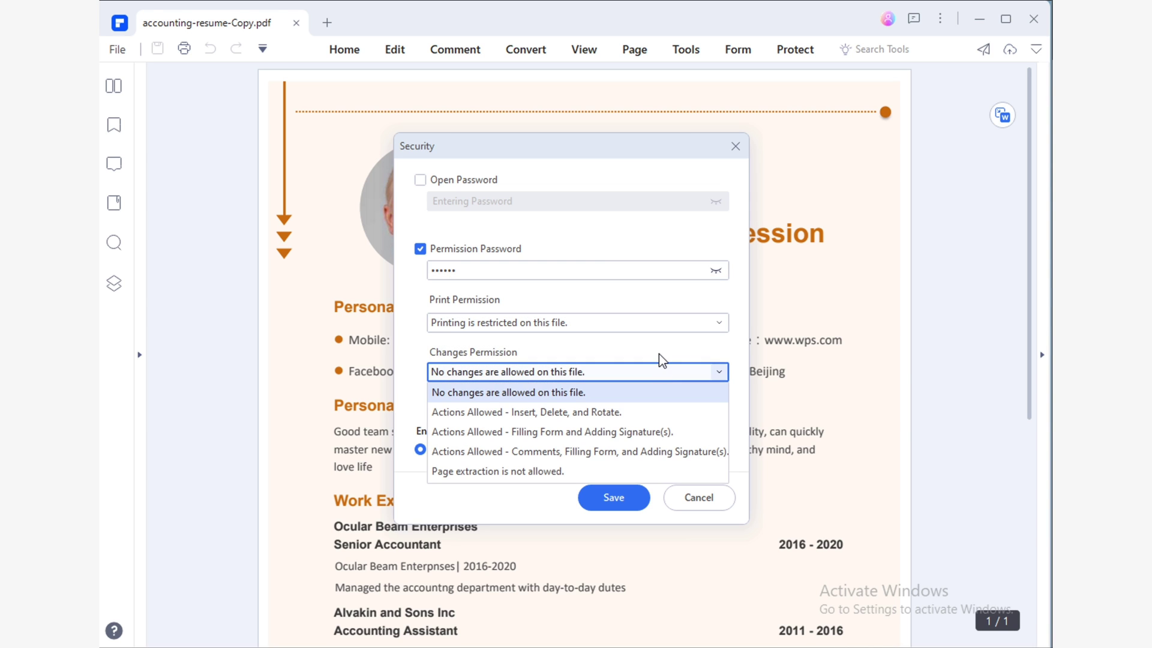
click(659, 354)
click(645, 497)
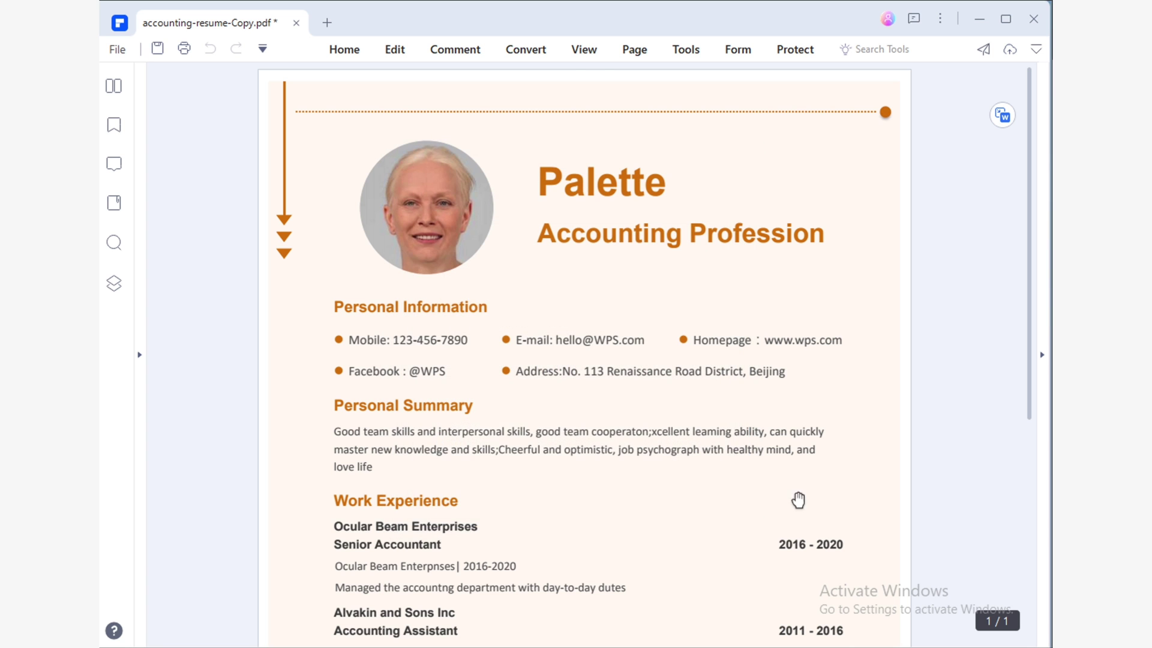